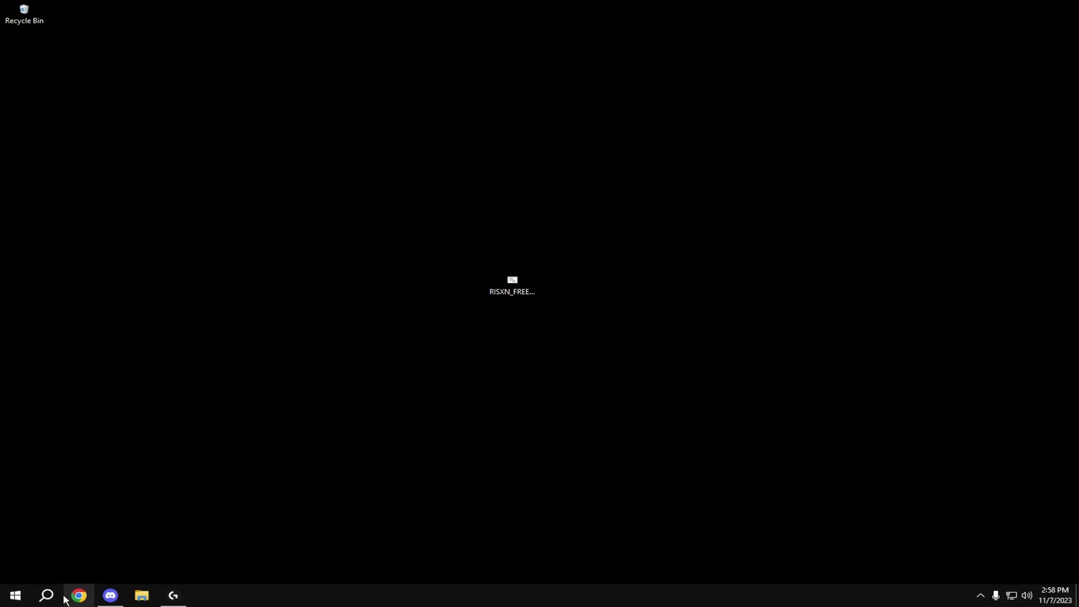
# Create a restore point named 'risxn' for drive C: in System Properties.
pyautogui.click(46, 595)
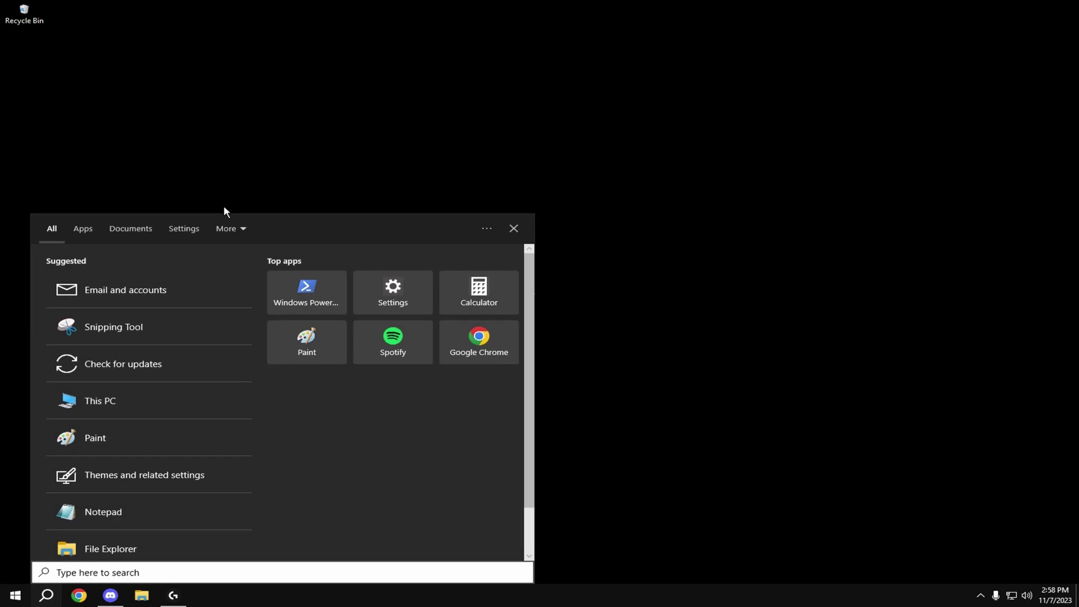
pyautogui.write('restore')
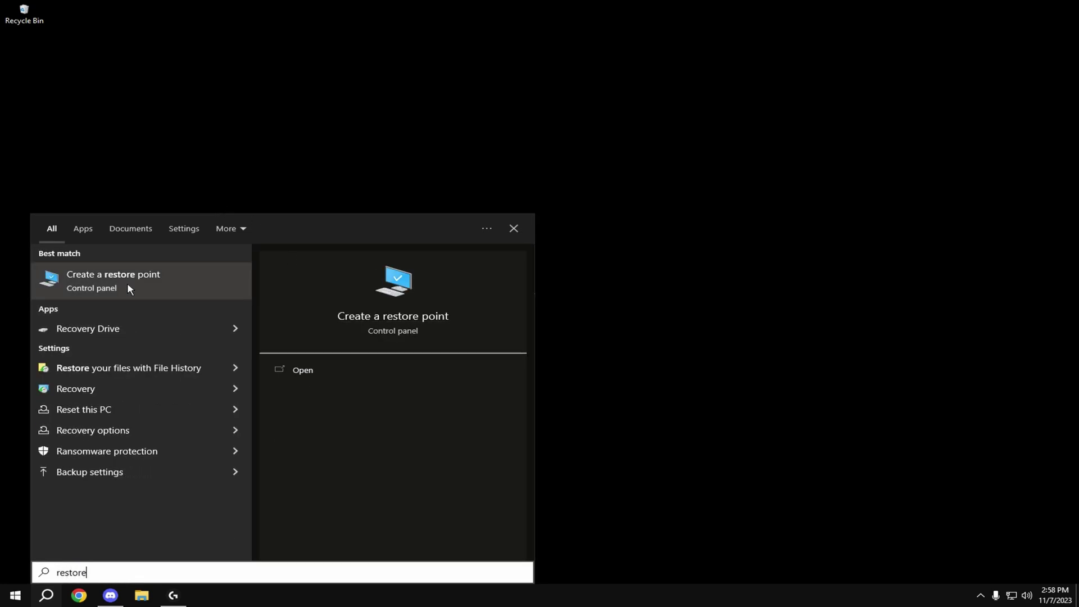
pyautogui.click(127, 285)
pyautogui.click(116, 206)
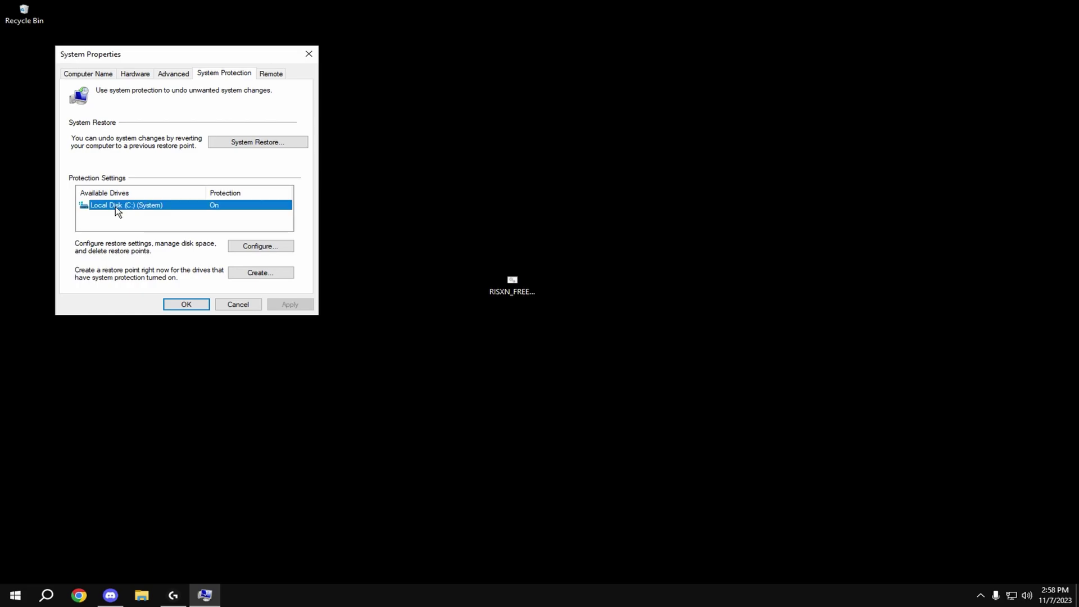
pyautogui.click(273, 273)
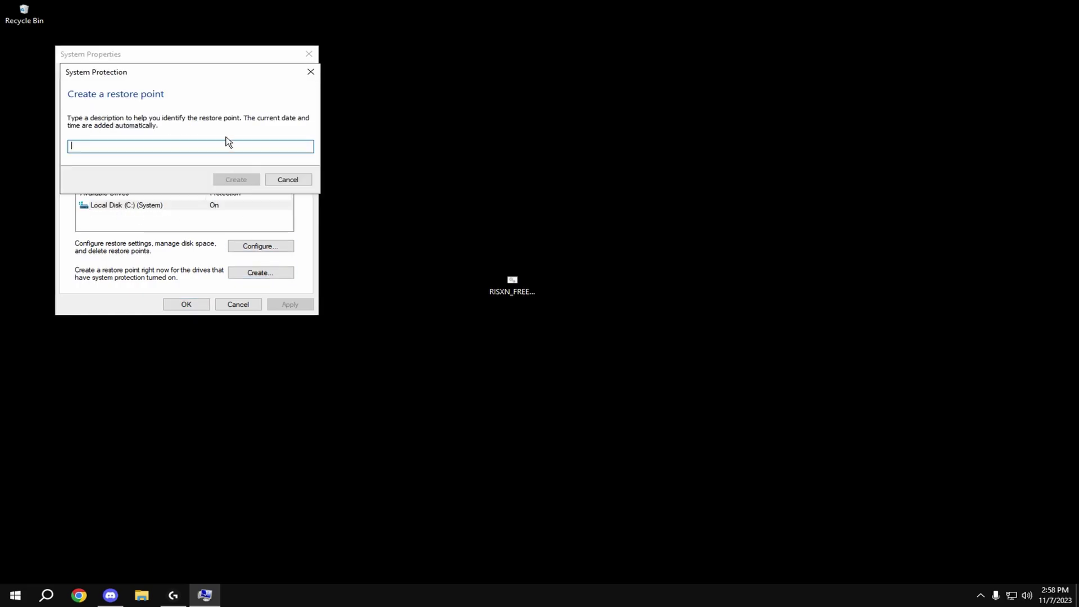
pyautogui.write('risxn')
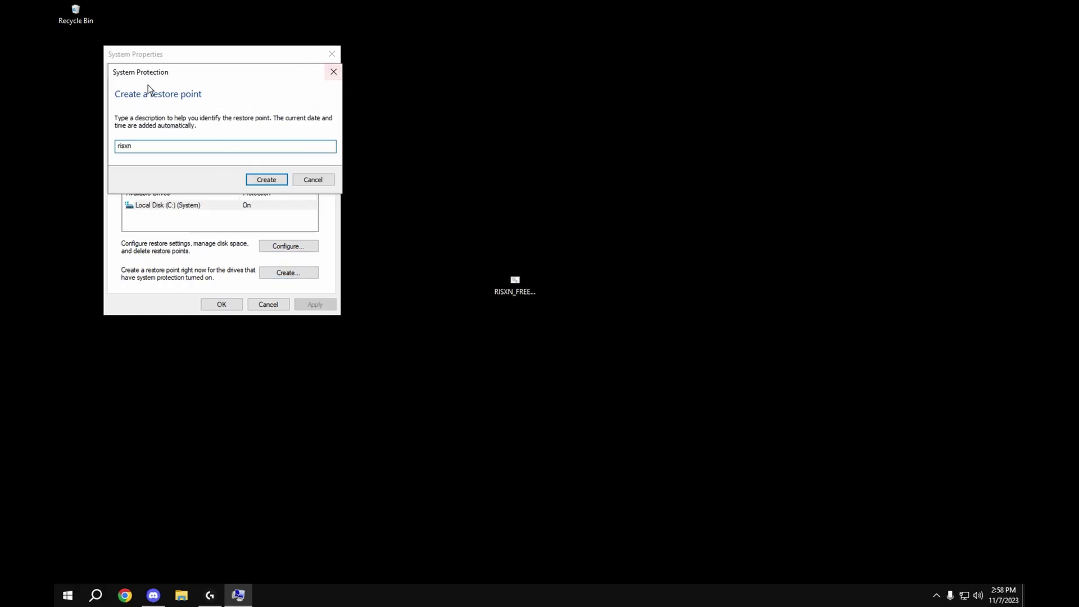
pyautogui.click(266, 180)
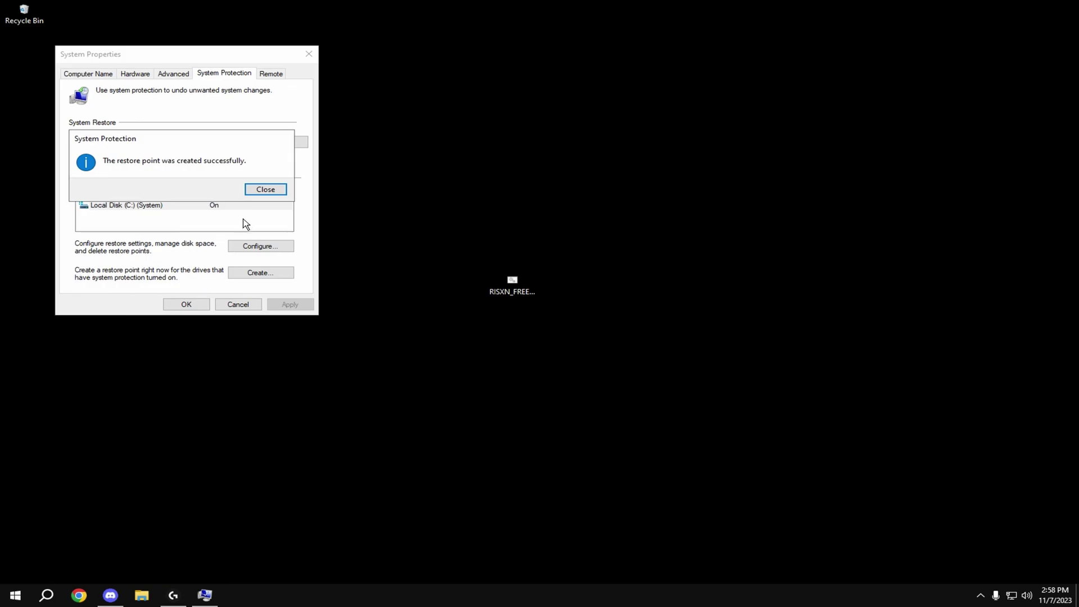
pyautogui.click(265, 189)
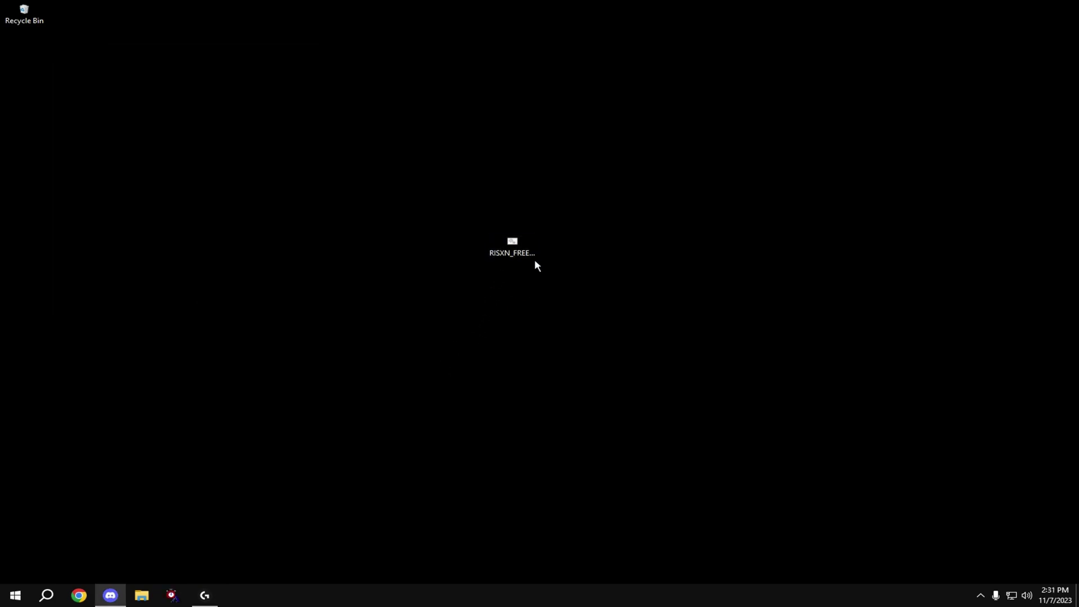
# Run the tweak script as administrator, maximized, and apply option A (Optimize Registry Files).
pyautogui.rightClick(513, 247)
pyautogui.click(562, 291)
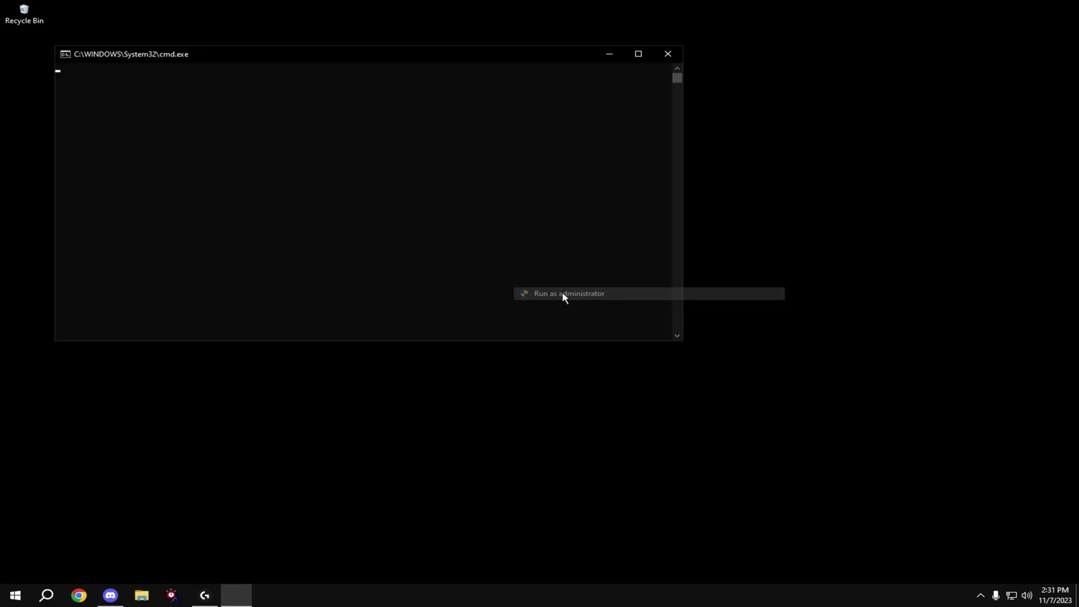
pyautogui.click(646, 58)
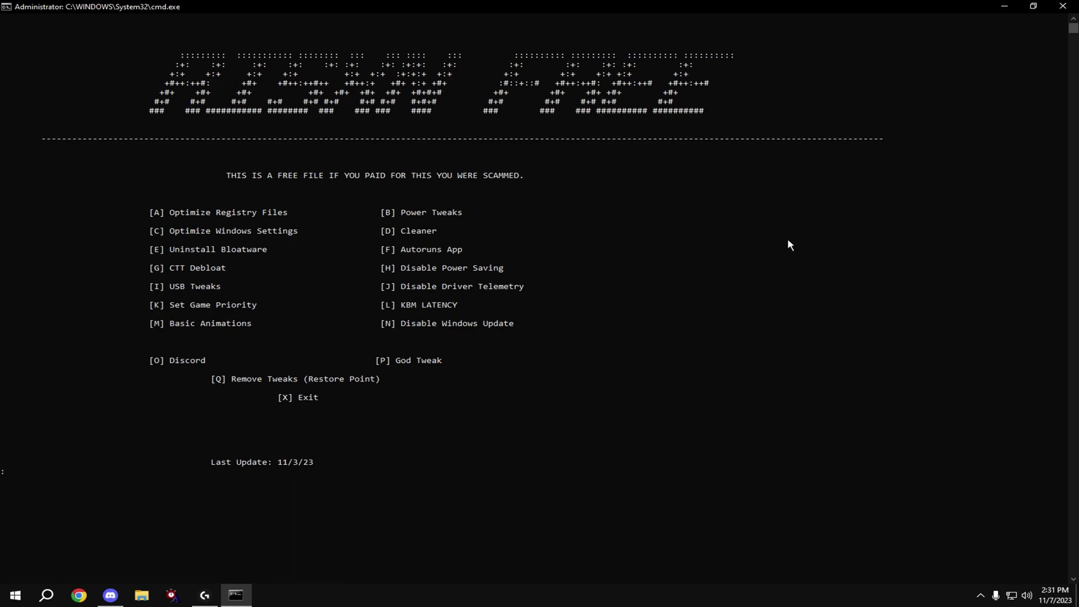
pyautogui.write('a')
pyautogui.press('Return')
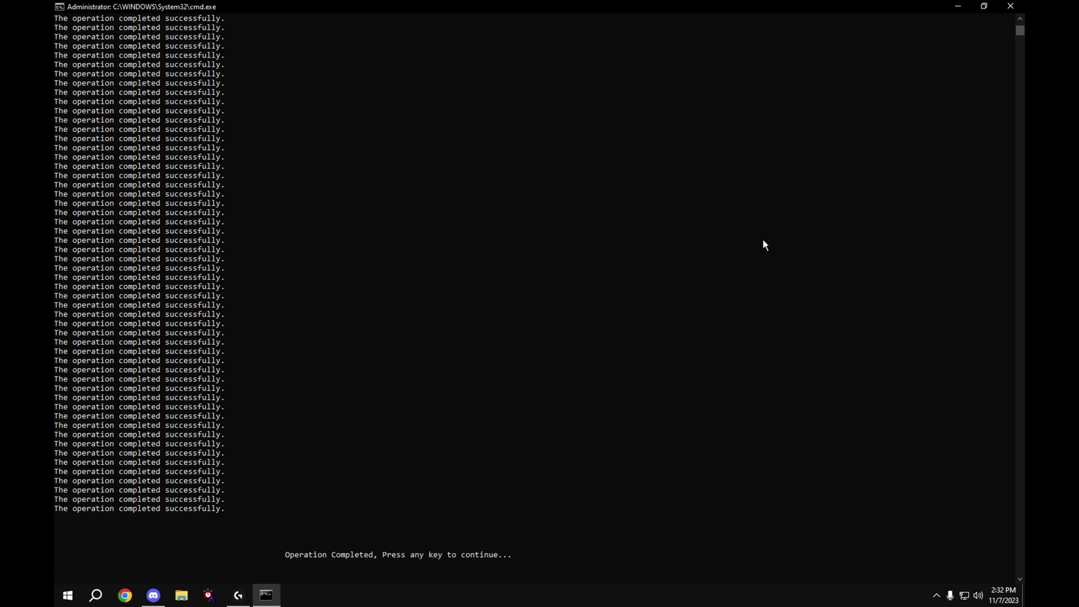
pyautogui.press('space')
# Run option F (Disable Power Saving) and activate the additional Ultimate Performance power plan.
pyautogui.write('f')
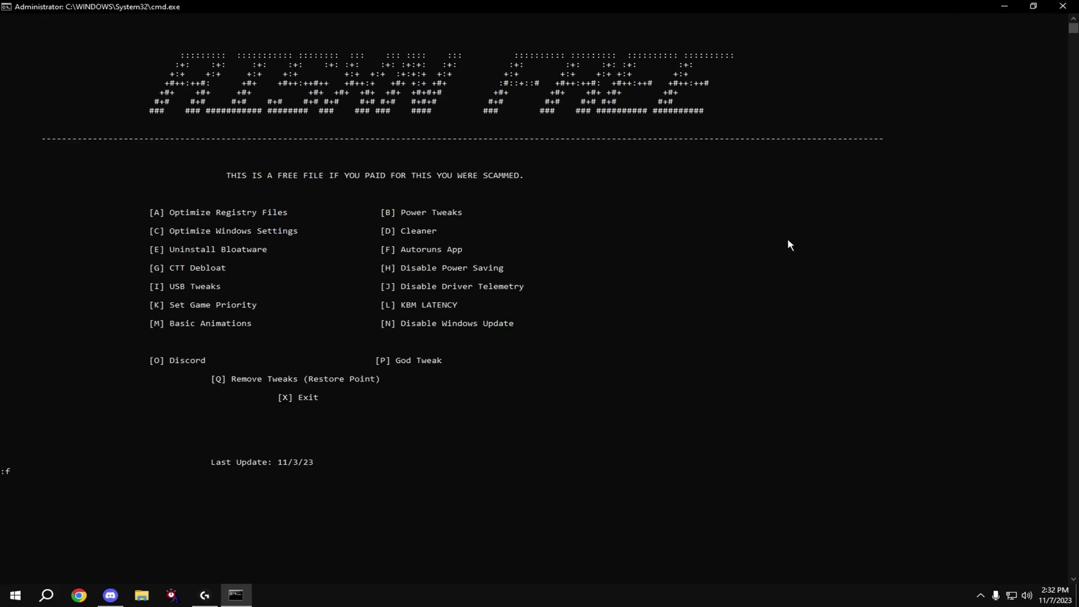
pyautogui.press('Return')
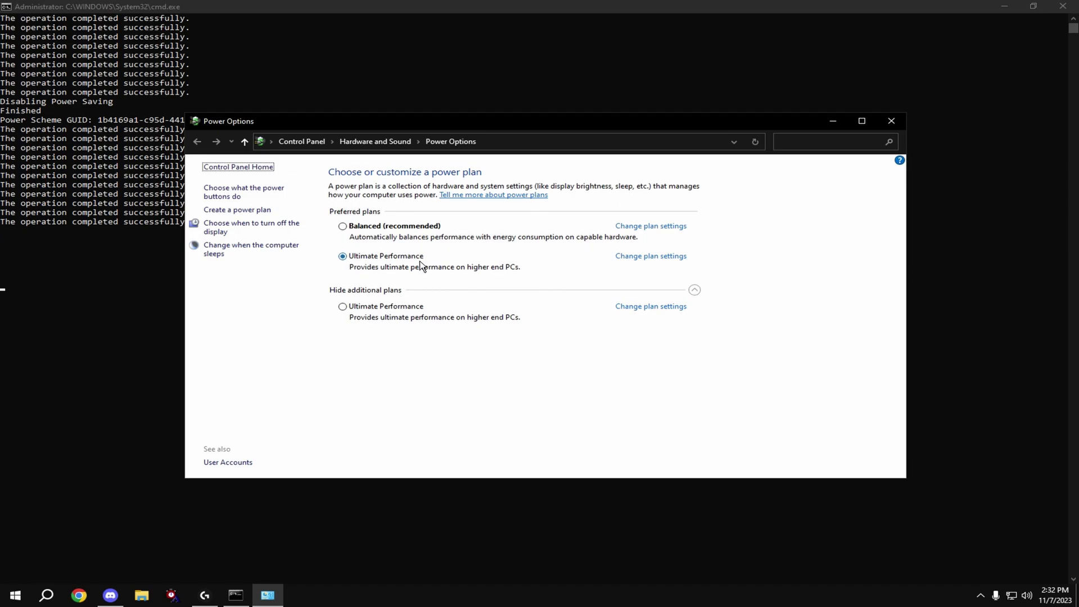
pyautogui.click(377, 256)
pyautogui.click(386, 292)
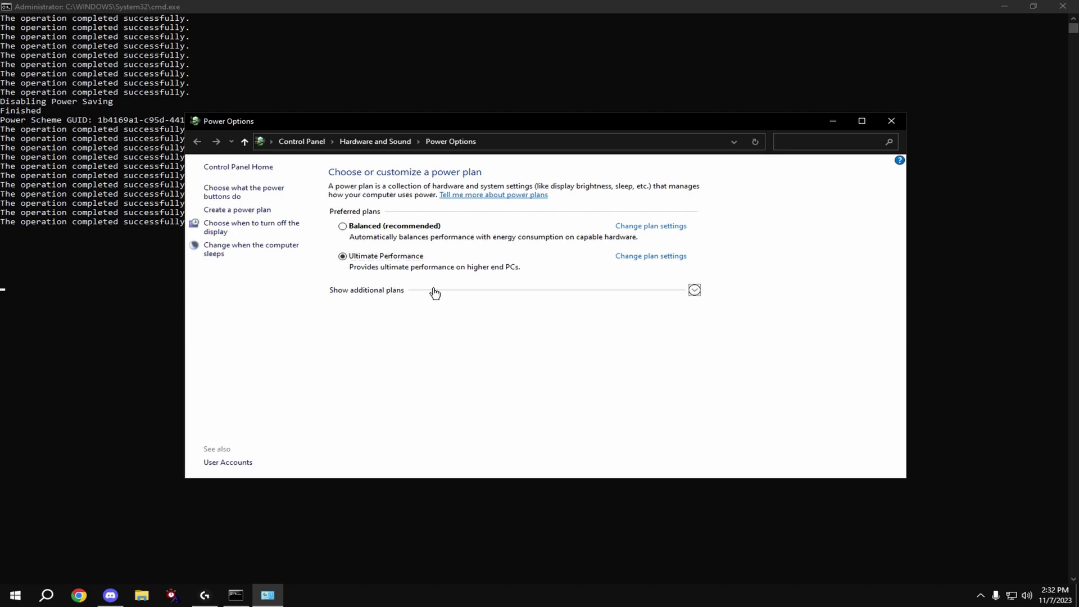
pyautogui.click(359, 291)
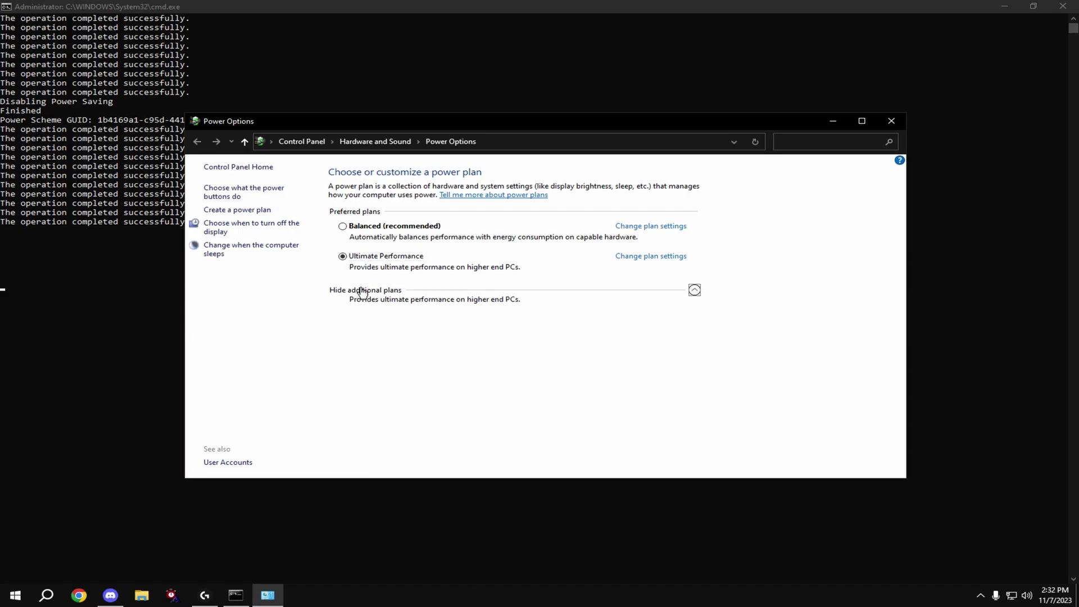
pyautogui.click(374, 307)
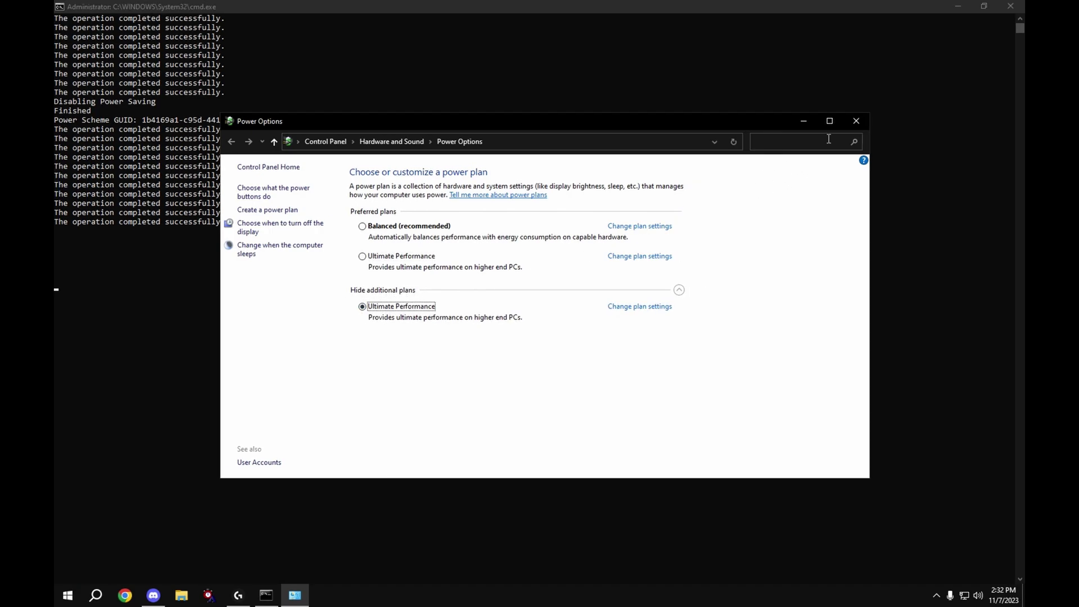
pyautogui.click(891, 121)
pyautogui.press('Return')
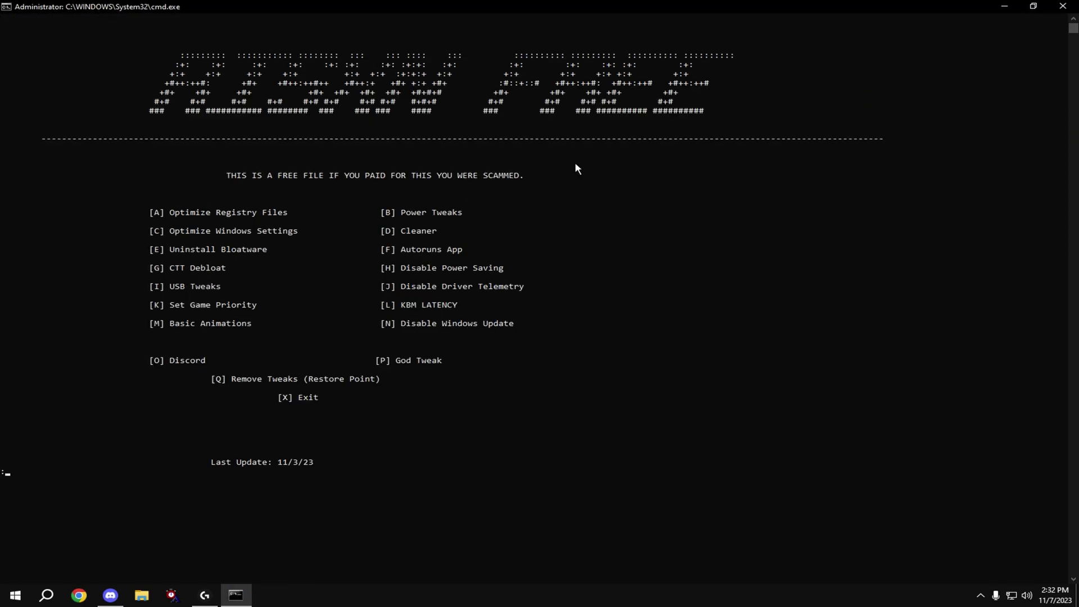
# Run menu options C (Optimize Windows Settings), D (Cleaner) and J (Disable Driver Telemetry).
pyautogui.write('c')
pyautogui.press('Return')
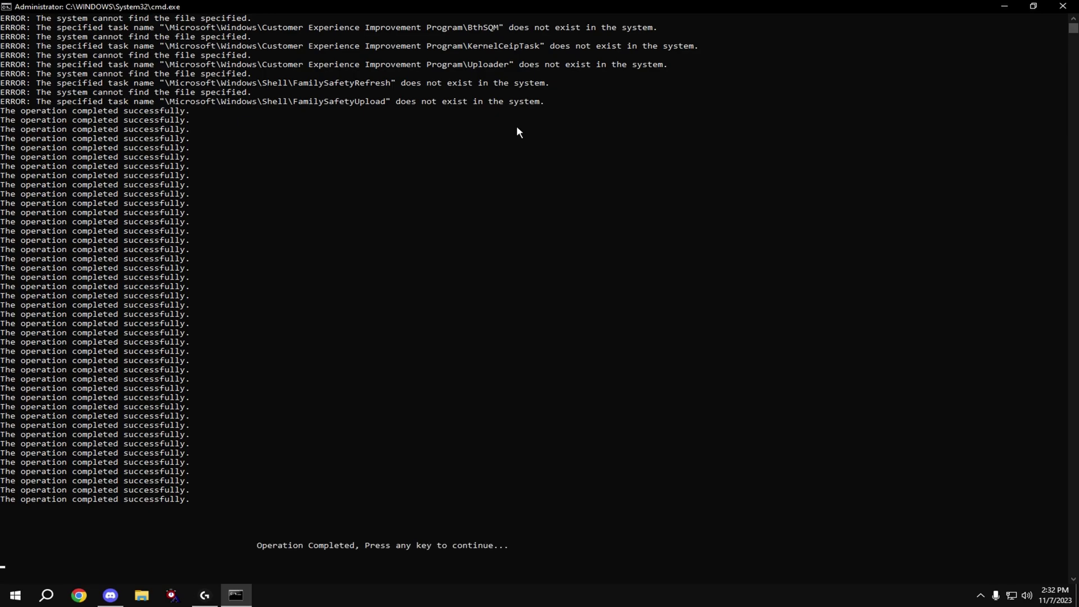
pyautogui.press('Return')
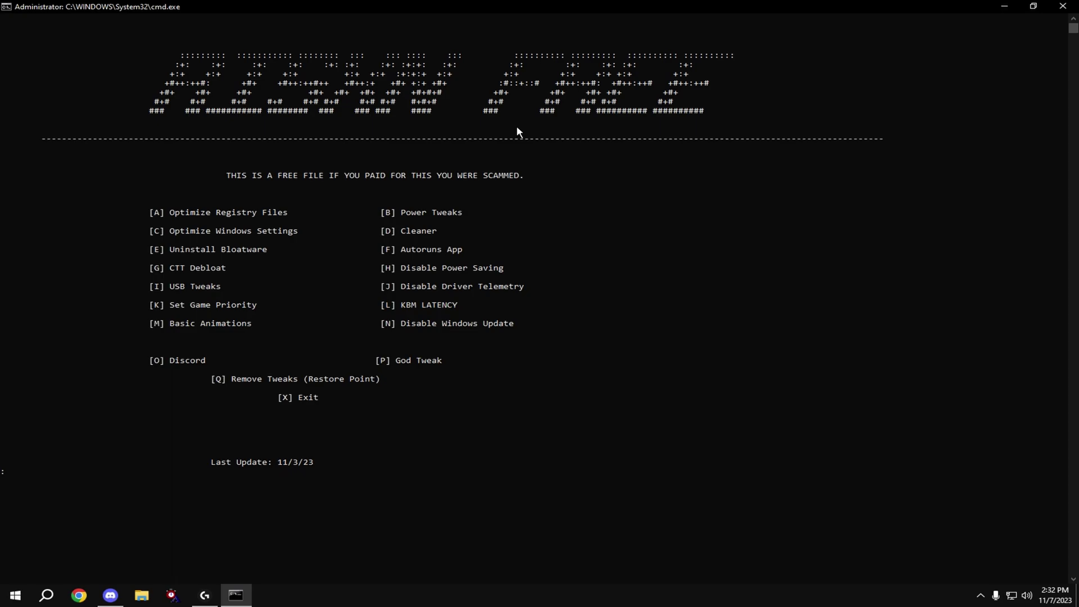
pyautogui.write('d')
pyautogui.press('Return')
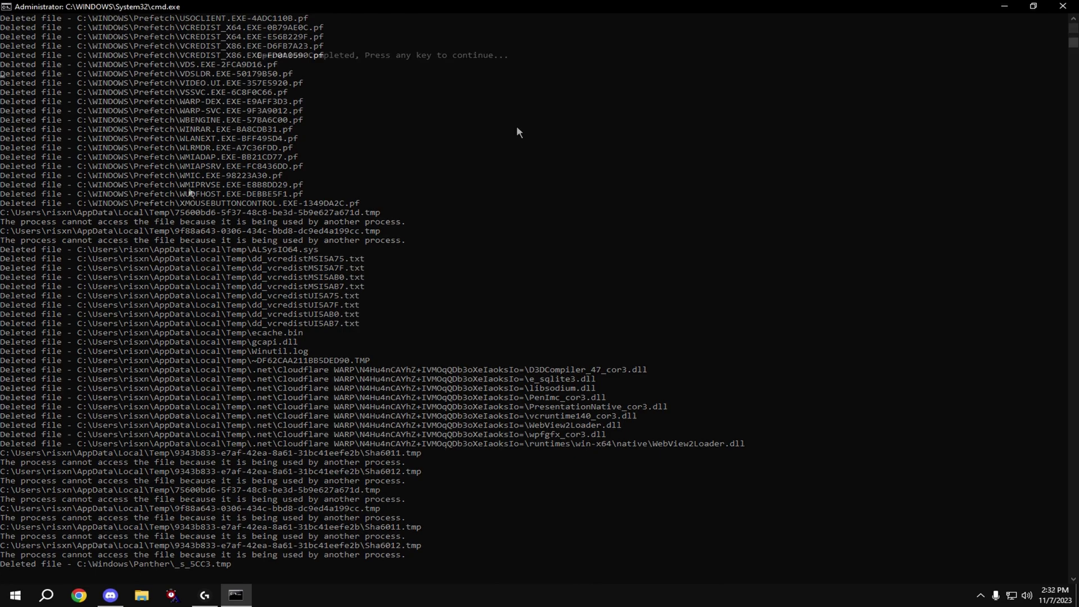
pyautogui.press('Return')
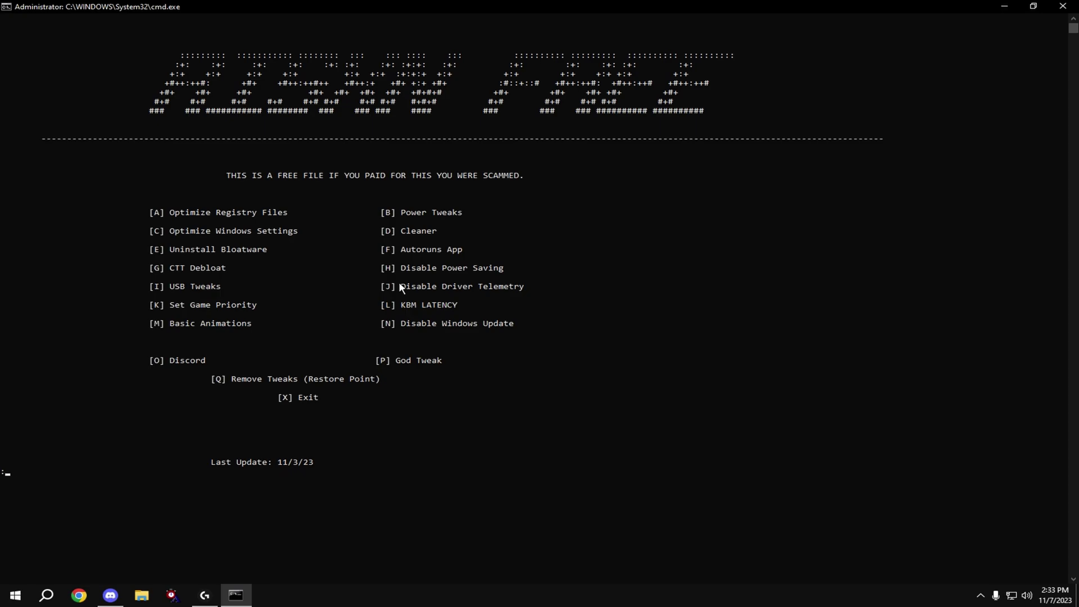
pyautogui.write('j')
pyautogui.press('Return')
# Run option F to launch Autoruns and maximize its window.
pyautogui.write('f')
pyautogui.press('Return')
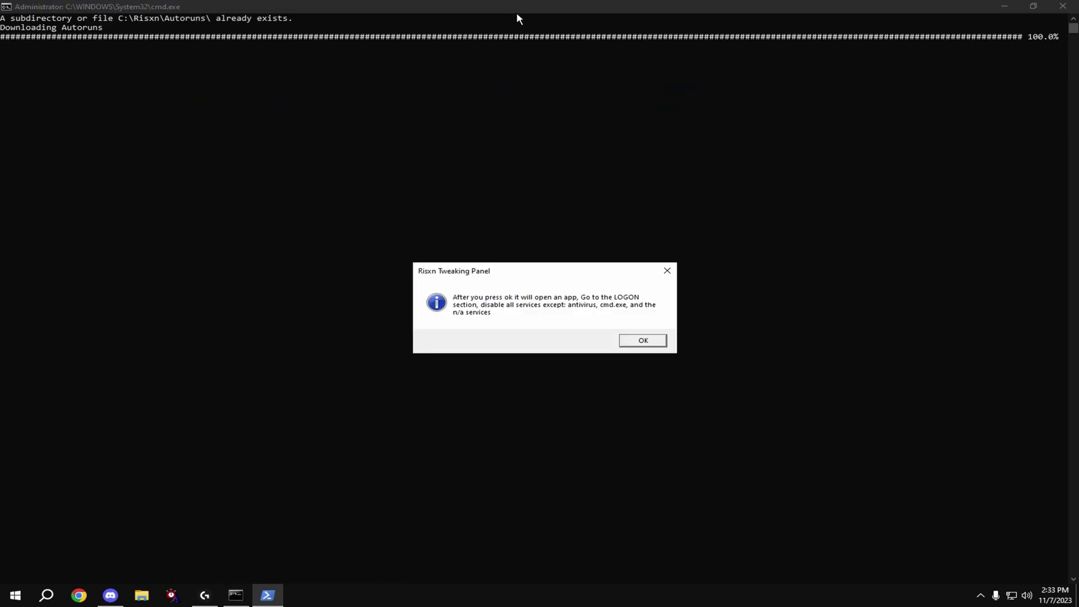
pyautogui.click(641, 340)
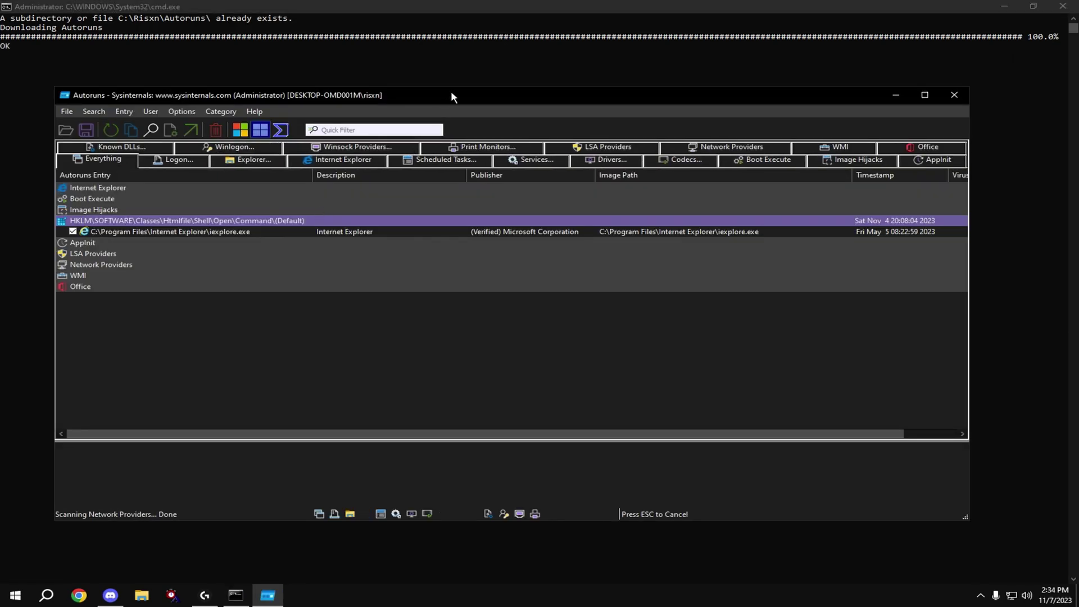
pyautogui.doubleClick(441, 98)
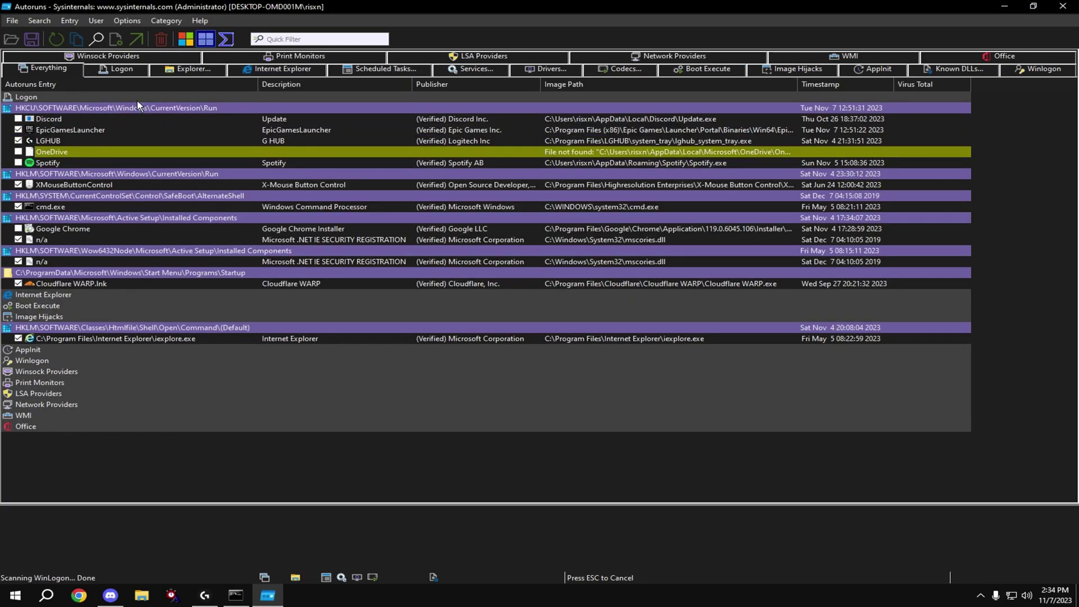
# Disable the LGHUB and EpicGamesLauncher Logon entries, then close Autoruns.
pyautogui.click(113, 70)
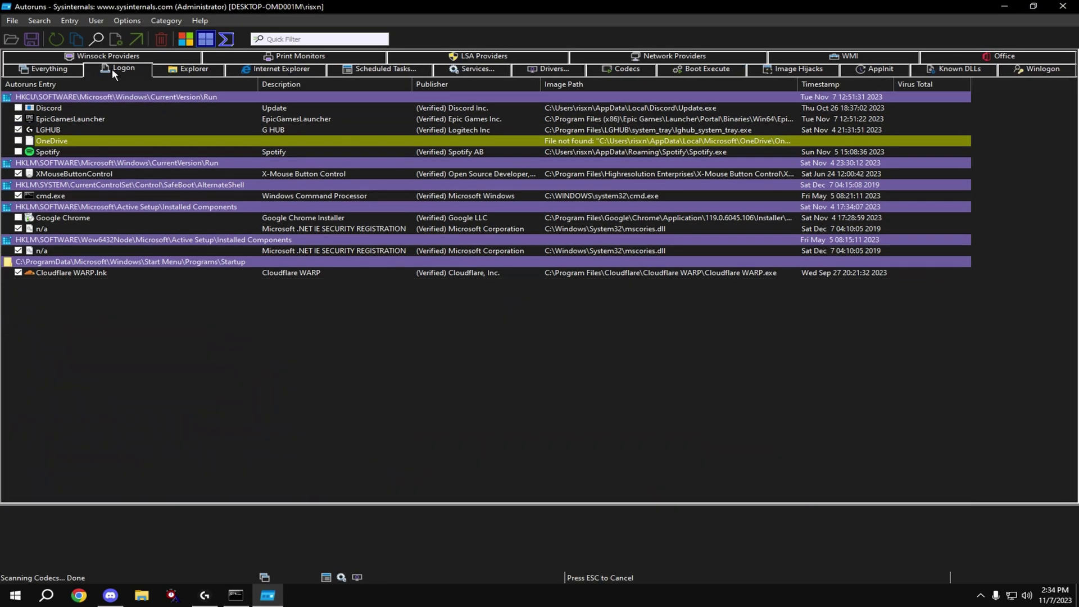
pyautogui.click(18, 130)
pyautogui.click(18, 119)
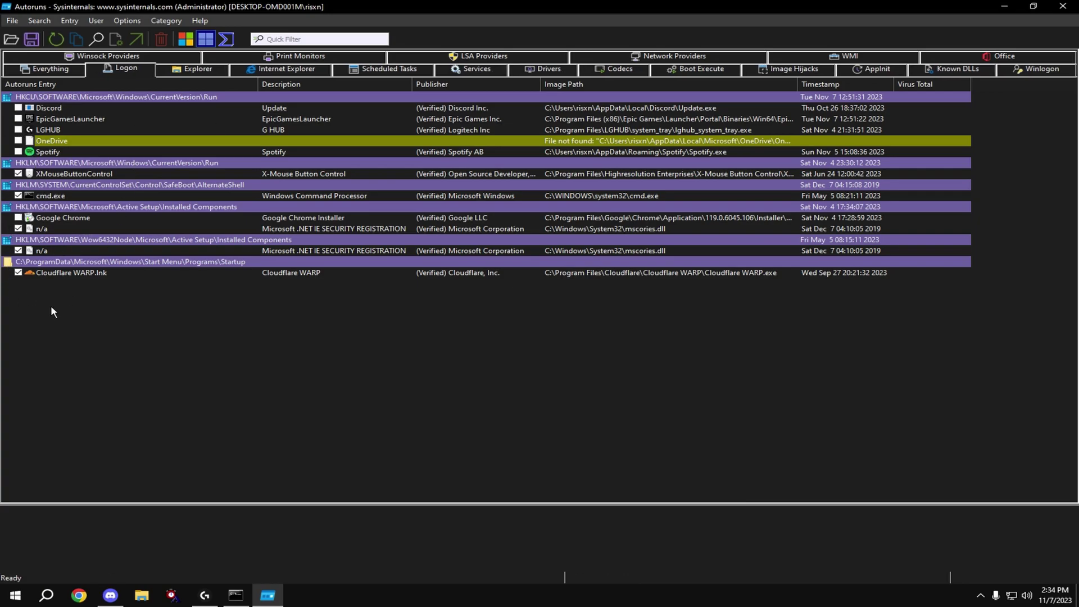
pyautogui.click(41, 231)
pyautogui.click(43, 251)
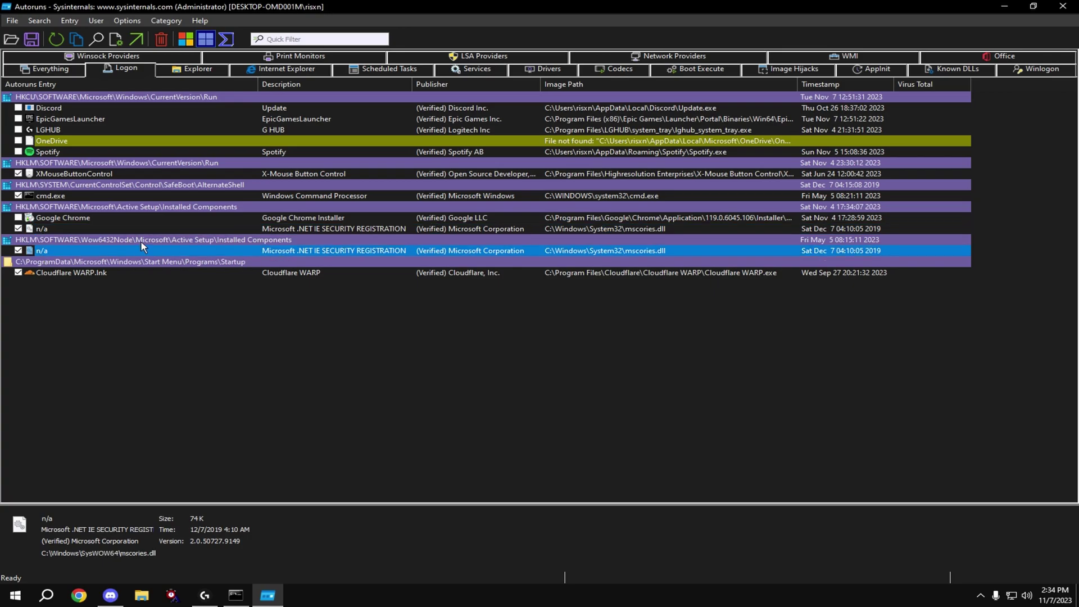
pyautogui.click(52, 196)
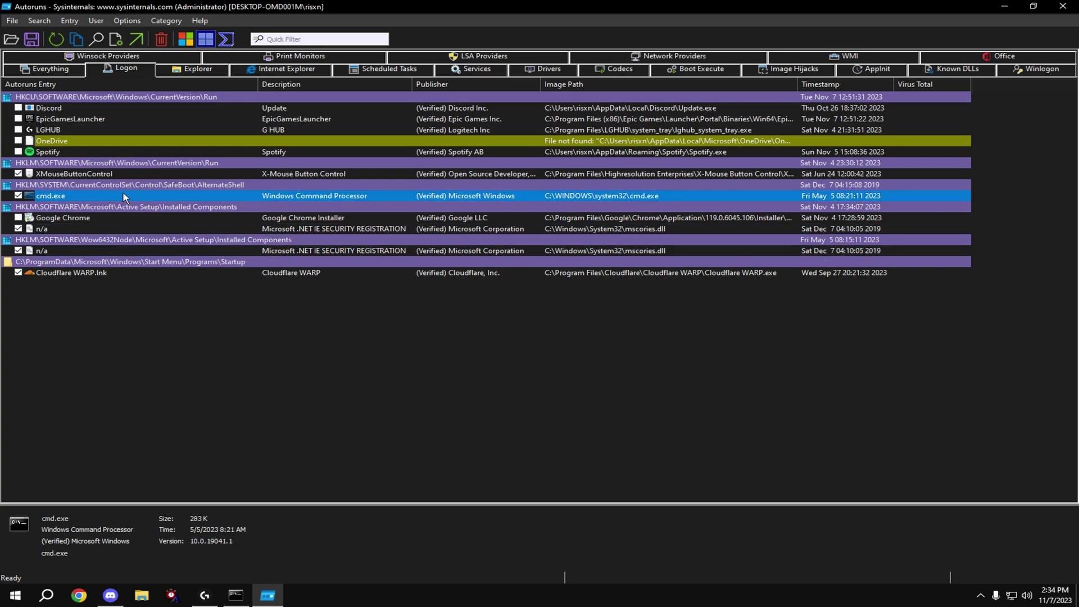
pyautogui.click(101, 313)
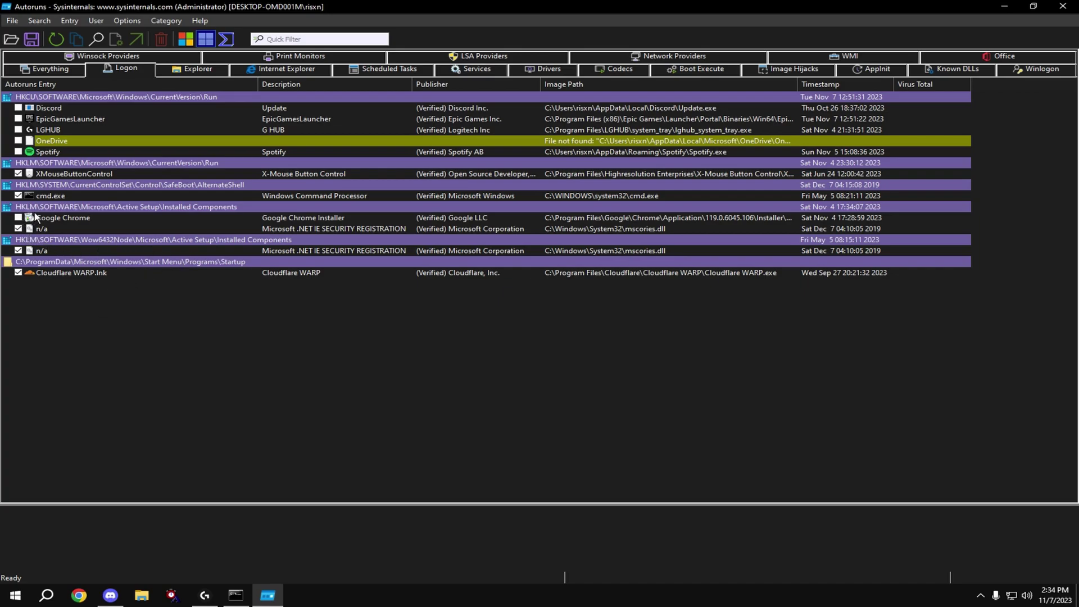
pyautogui.click(1063, 6)
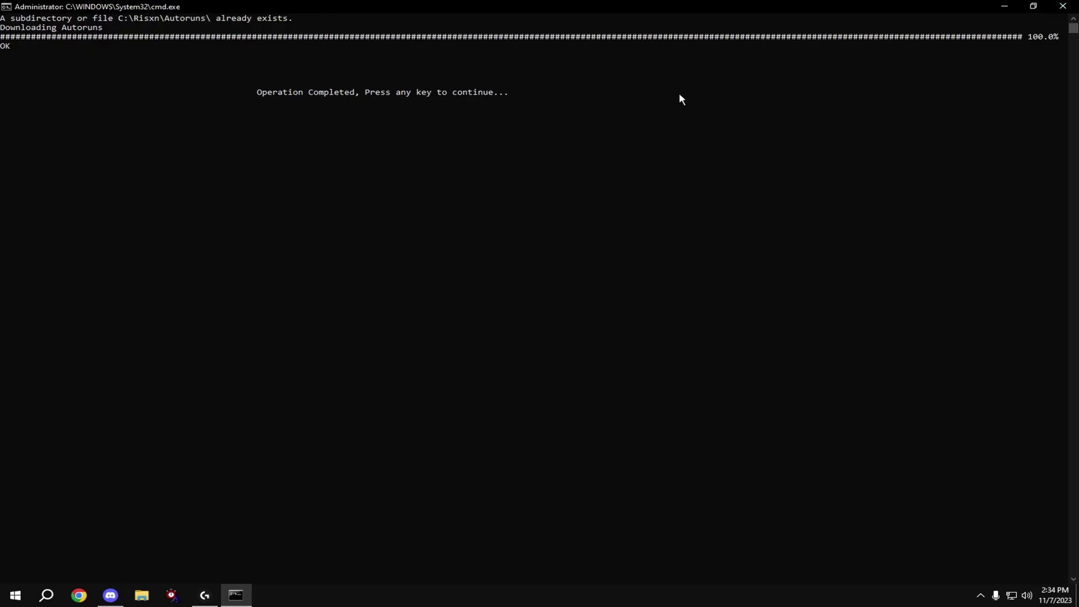
# Return to the tweak menu and let Chris Titus Tech's Windows Utility open.
pyautogui.press('Return')
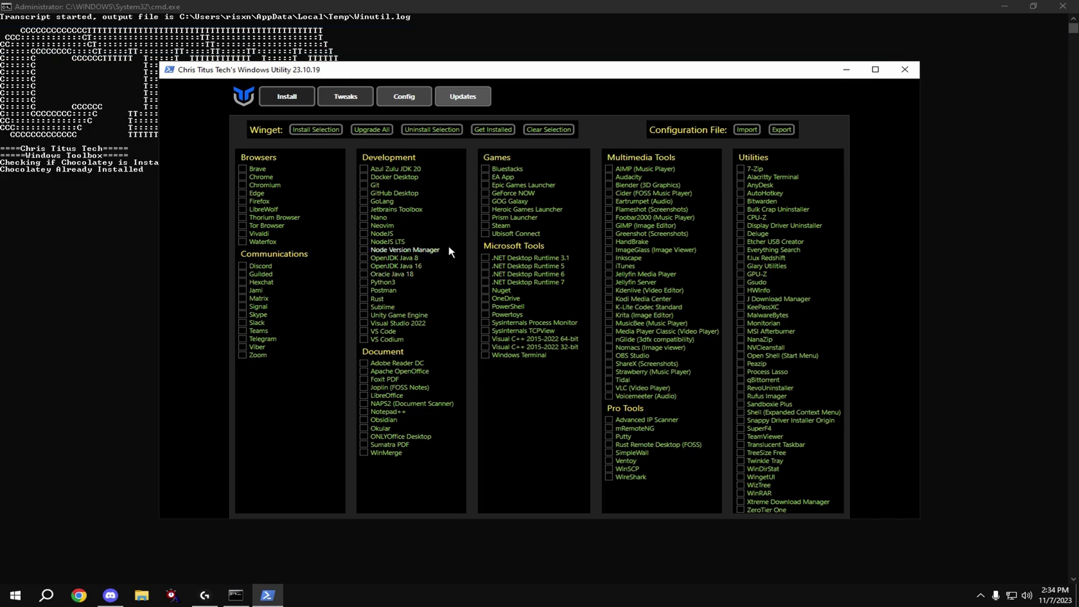
# Select WinUtil's Desktop tweak preset plus Remove ALL MS Store Apps and Remove Microsoft Edge.
pyautogui.click(346, 103)
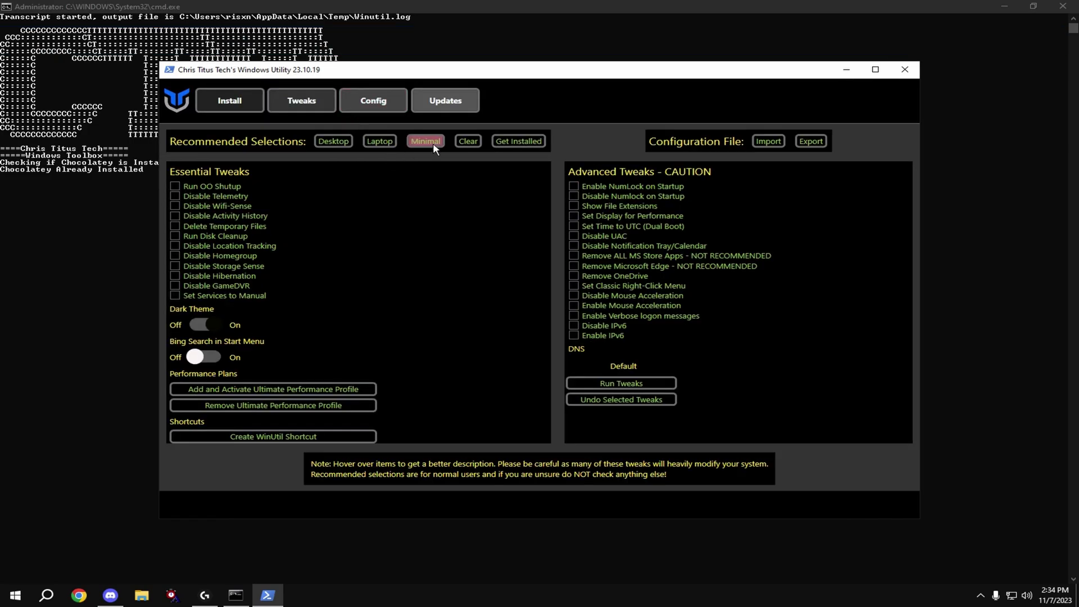
pyautogui.click(331, 143)
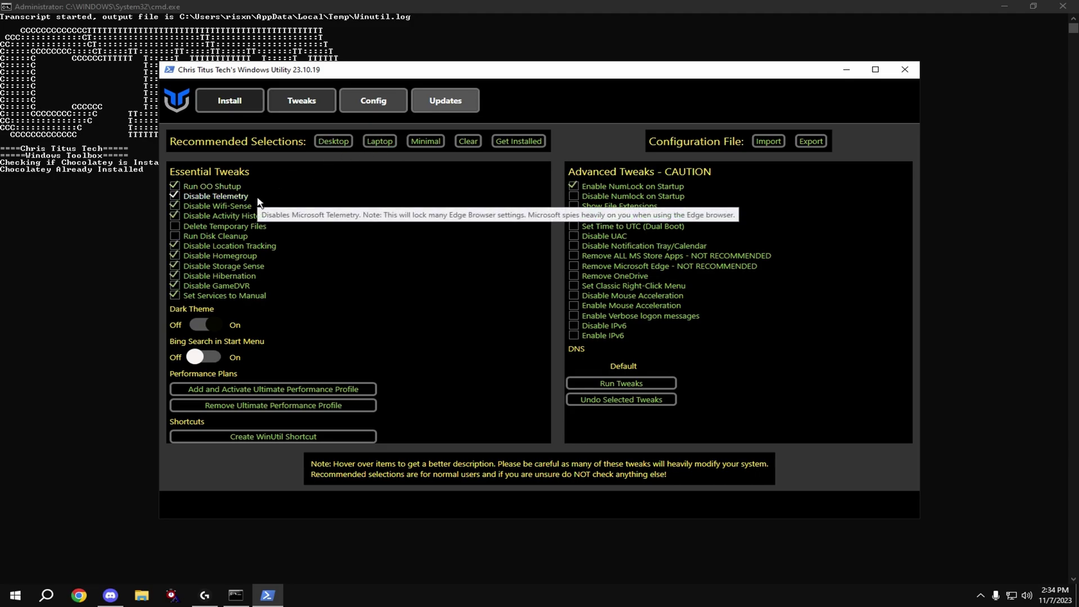
pyautogui.moveTo(653, 272)
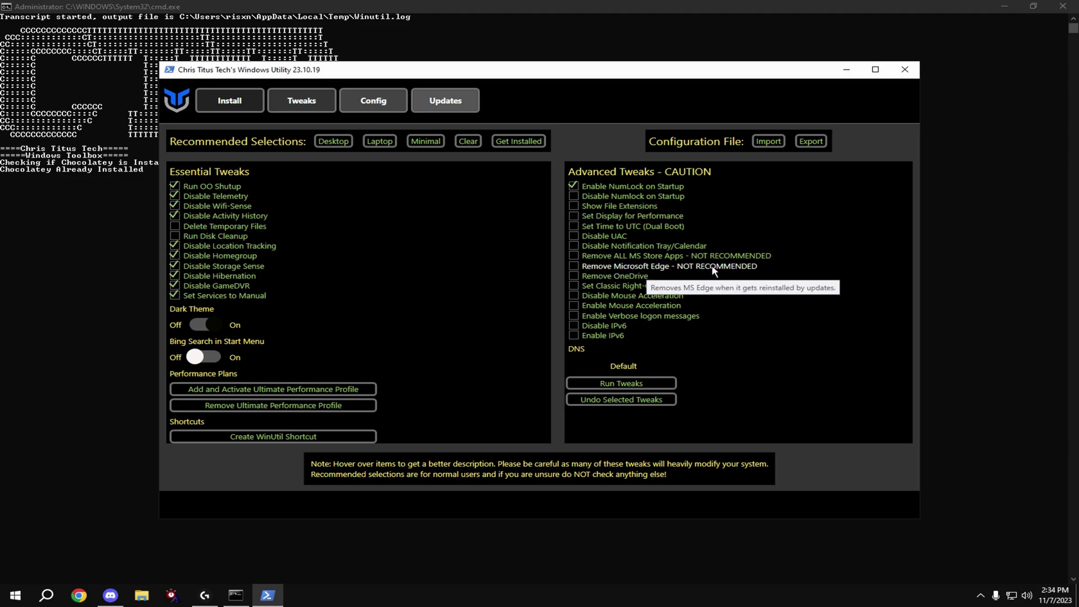
pyautogui.moveTo(721, 260)
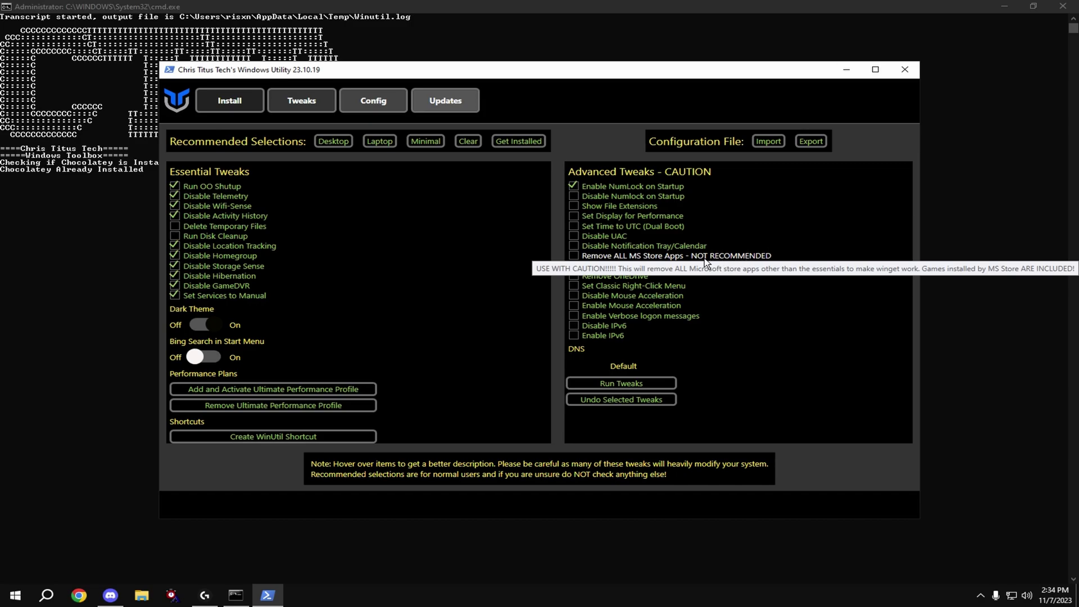
pyautogui.click(635, 256)
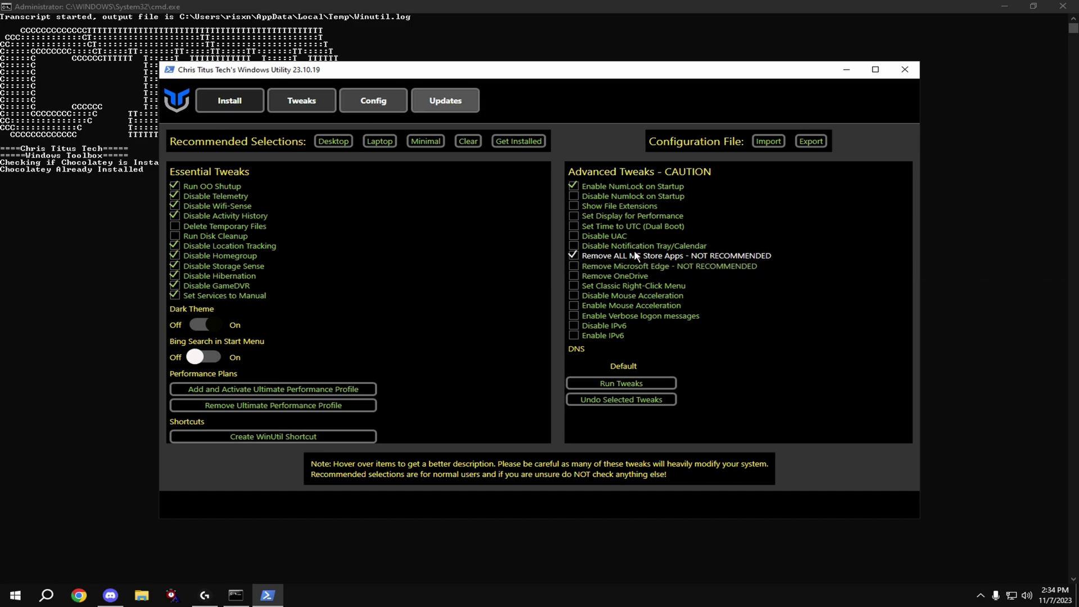
pyautogui.click(670, 263)
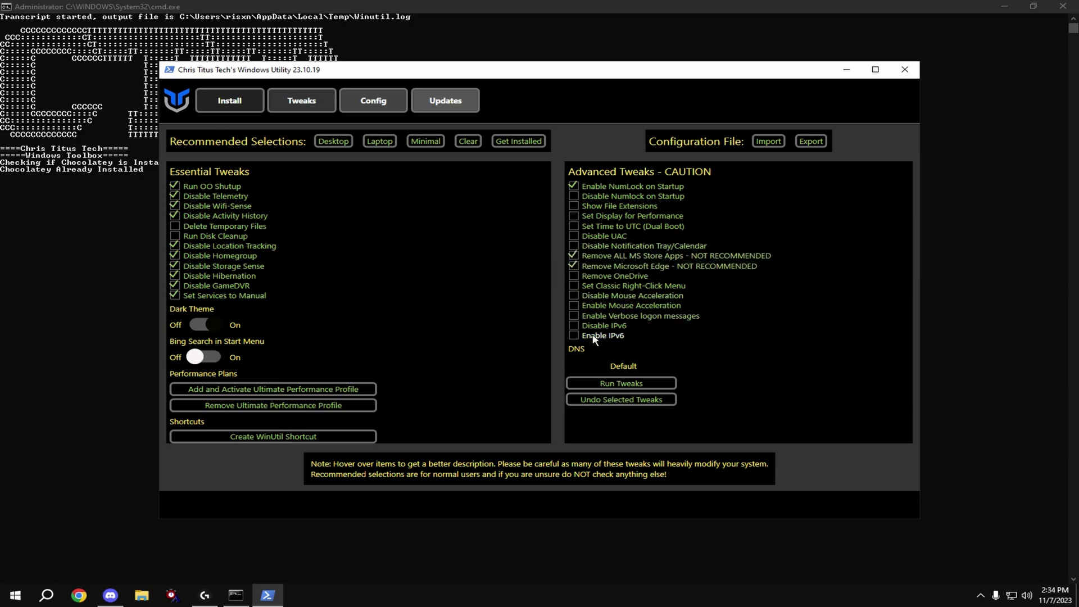
# Run the selected WinUtil tweaks, dismiss the Edge removal and finished windows, and exit WinUtil.
pyautogui.click(635, 383)
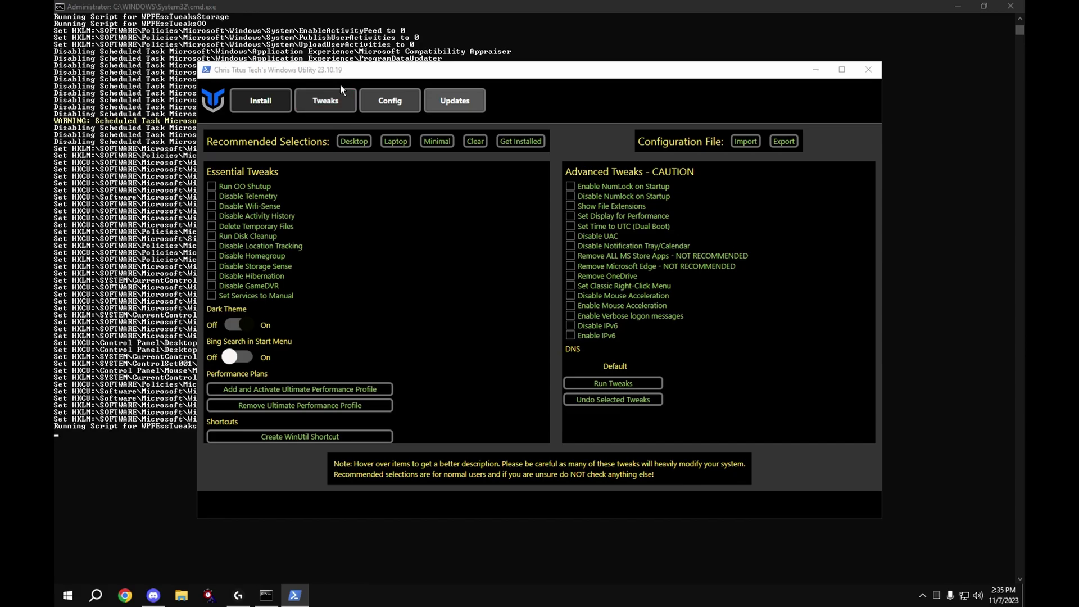
pyautogui.moveTo(511, 67); pyautogui.dragTo(713, 64)
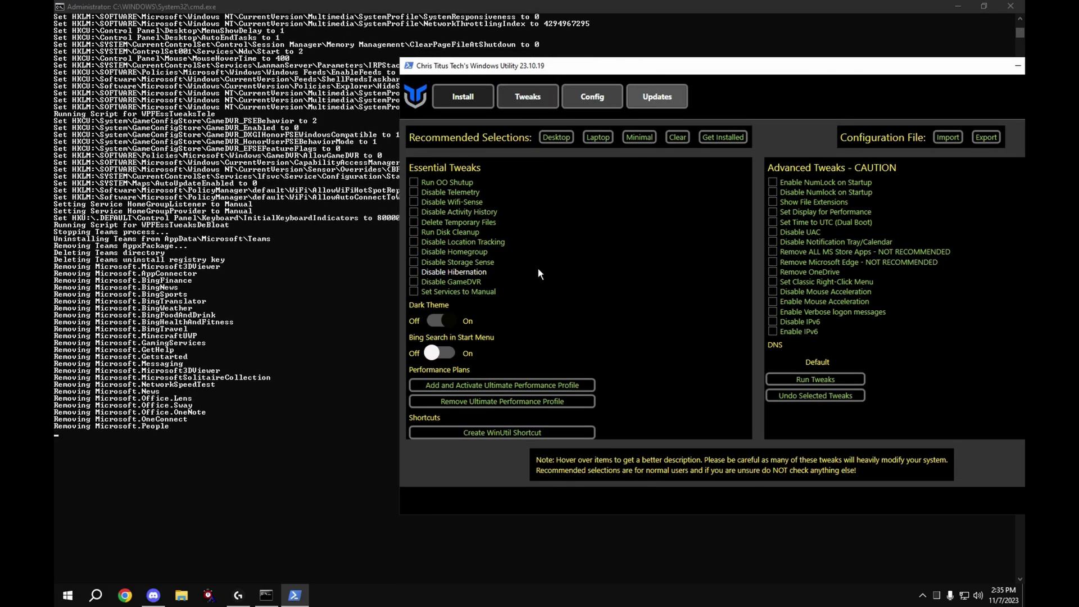
pyautogui.moveTo(538, 274)
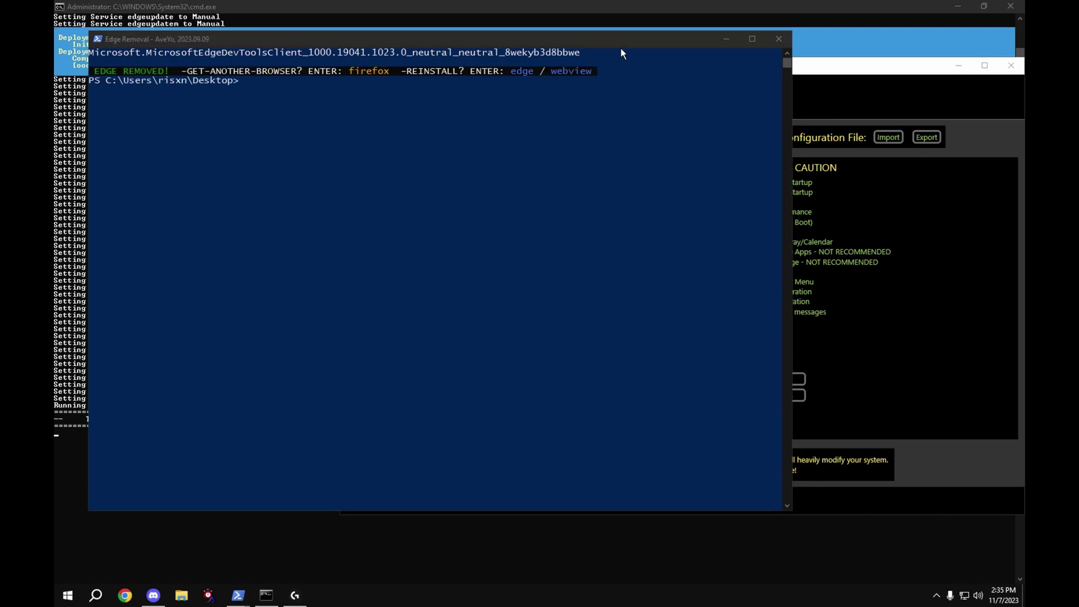
pyautogui.click(779, 39)
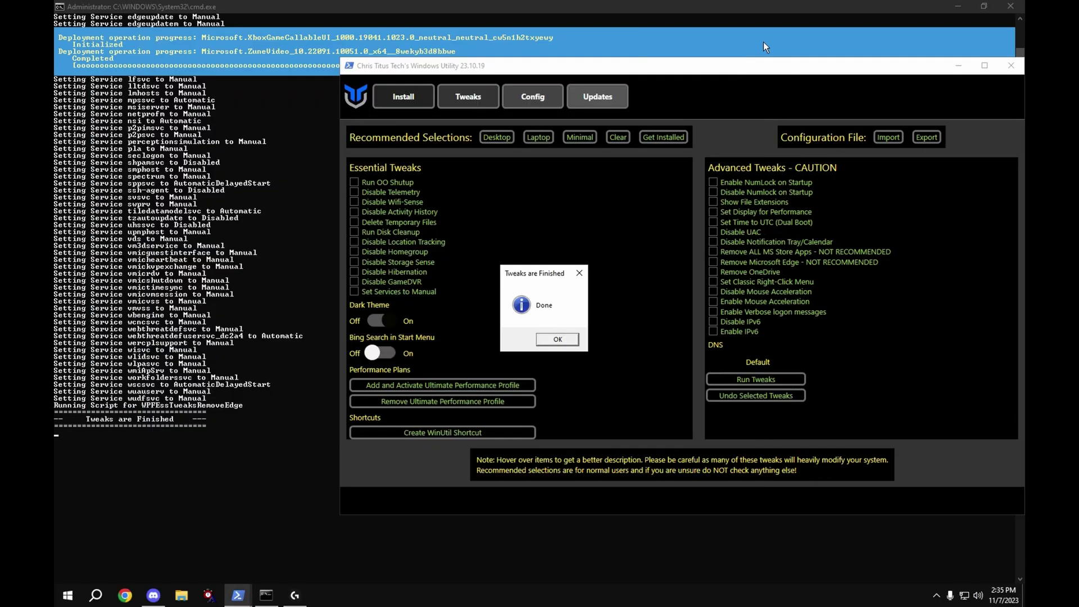
pyautogui.click(562, 339)
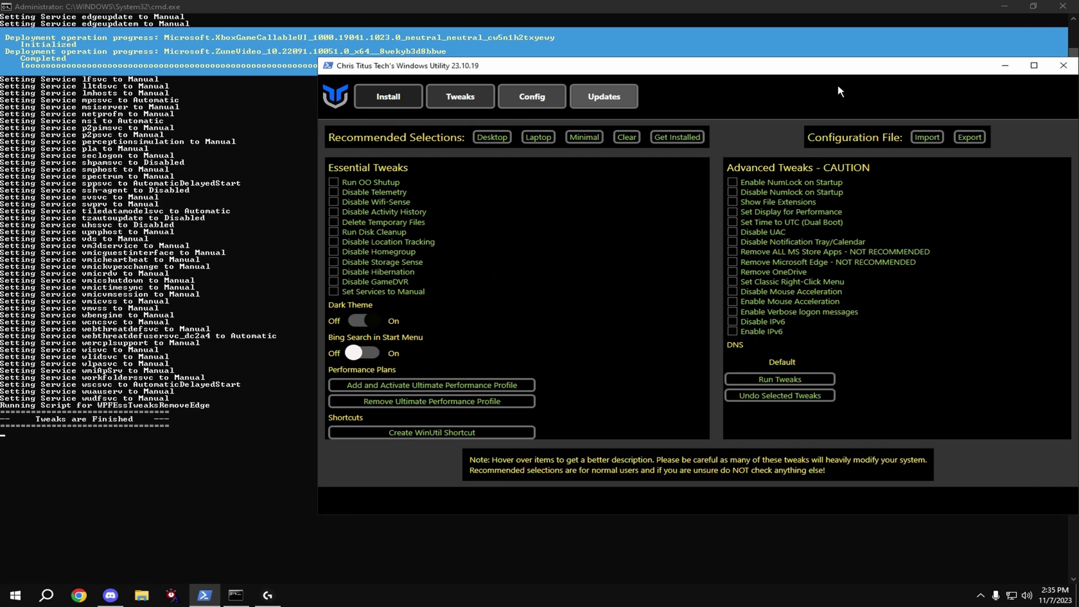
pyautogui.hotkey('alt', 'F4')
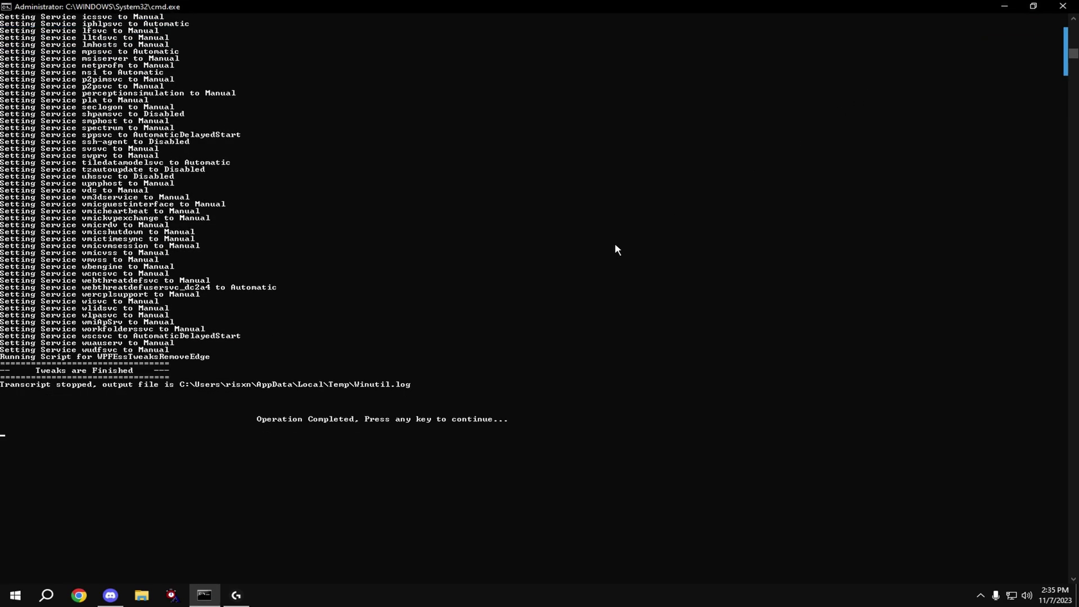
# Continue past the completion prompts and run panel option A.
pyautogui.press('Return')
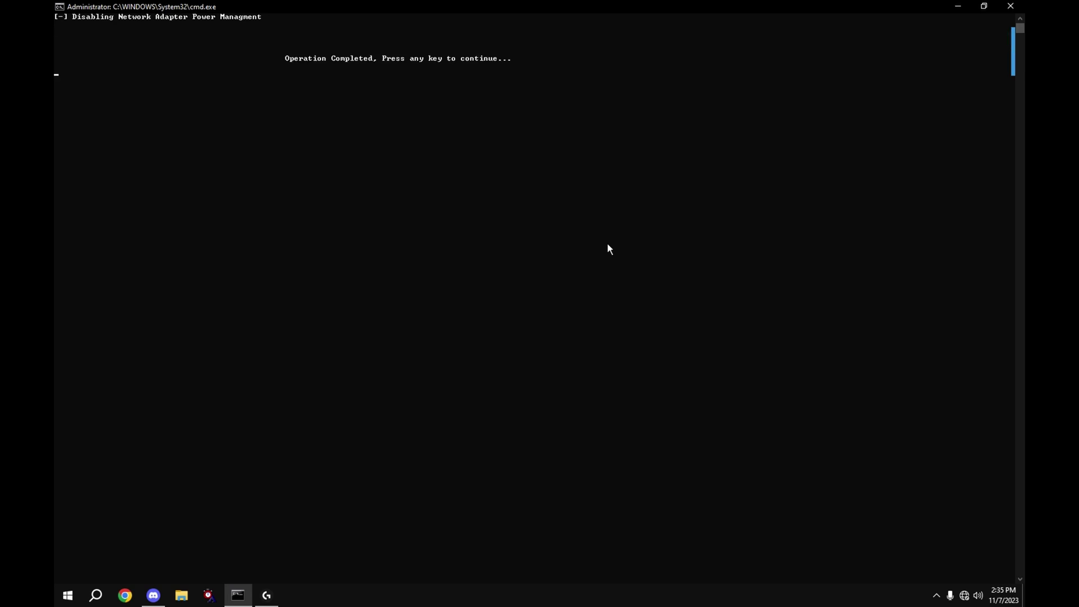
pyautogui.press('Return')
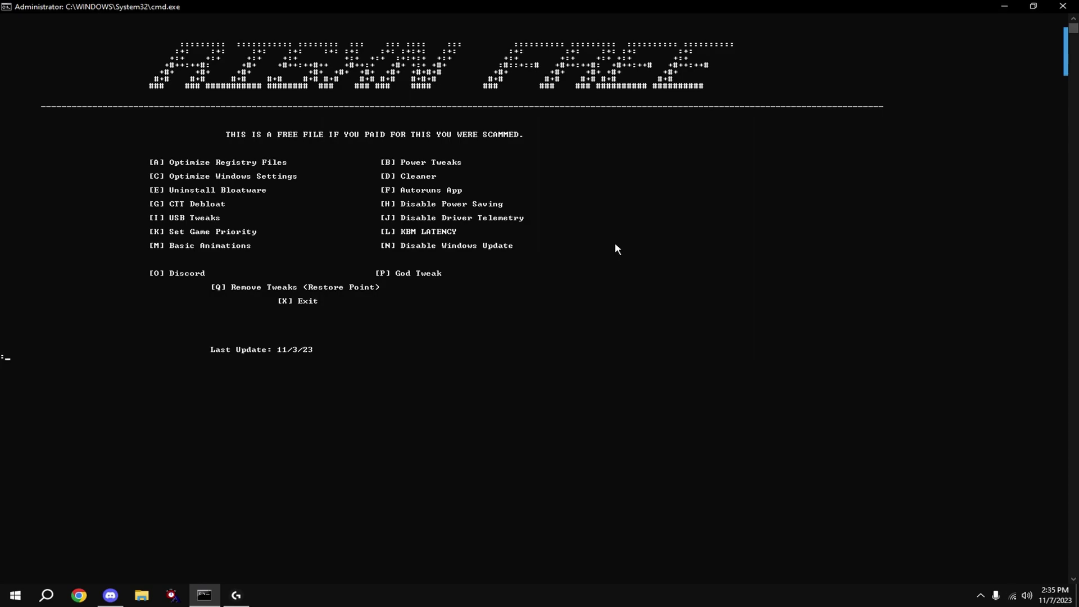
pyautogui.write('A')
pyautogui.press('Return')
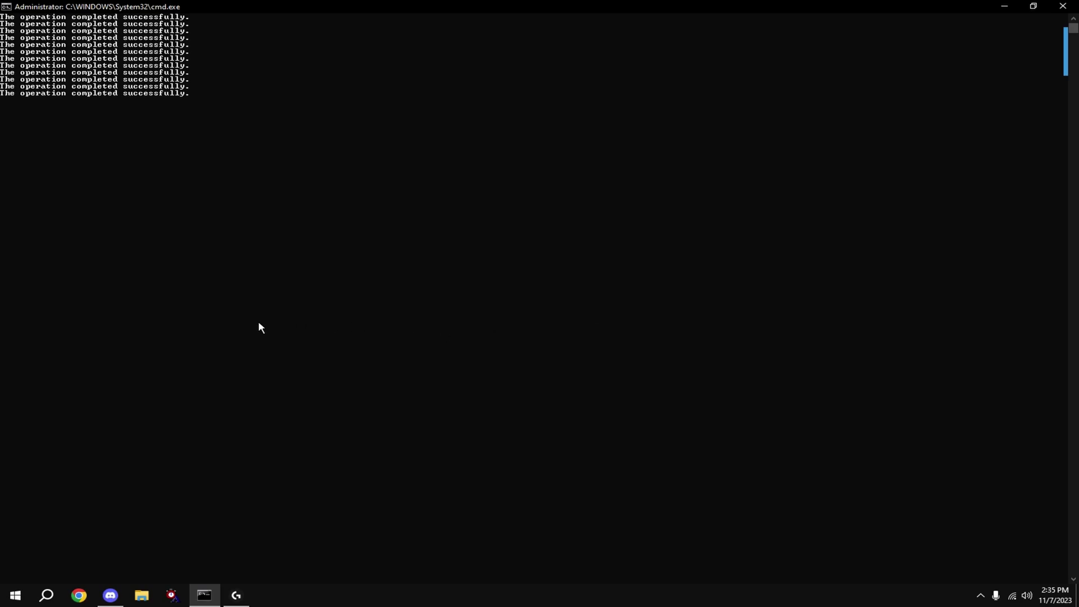
pyautogui.press('Return')
# Run panel option C to apply the telemetry task changes.
pyautogui.write('b')
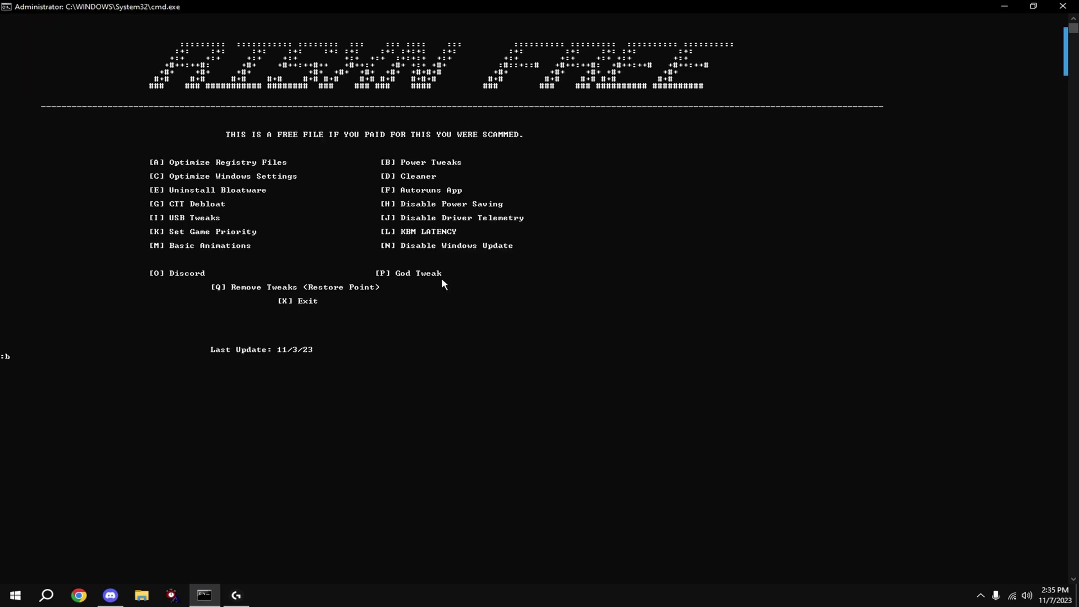
pyautogui.press('BackSpace')
pyautogui.write('c')
pyautogui.press('Return')
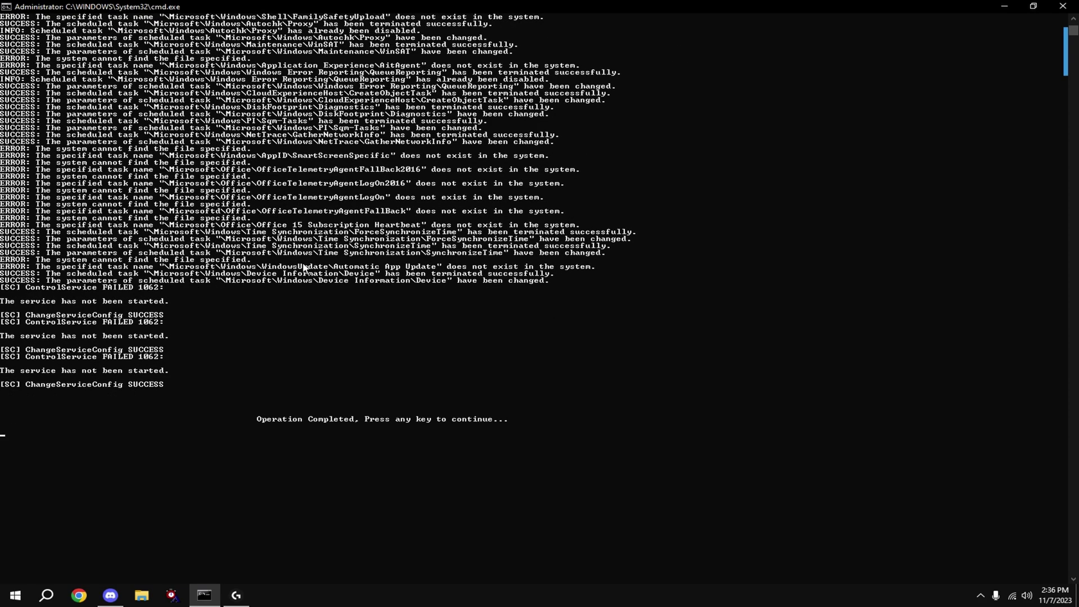
pyautogui.press('Return')
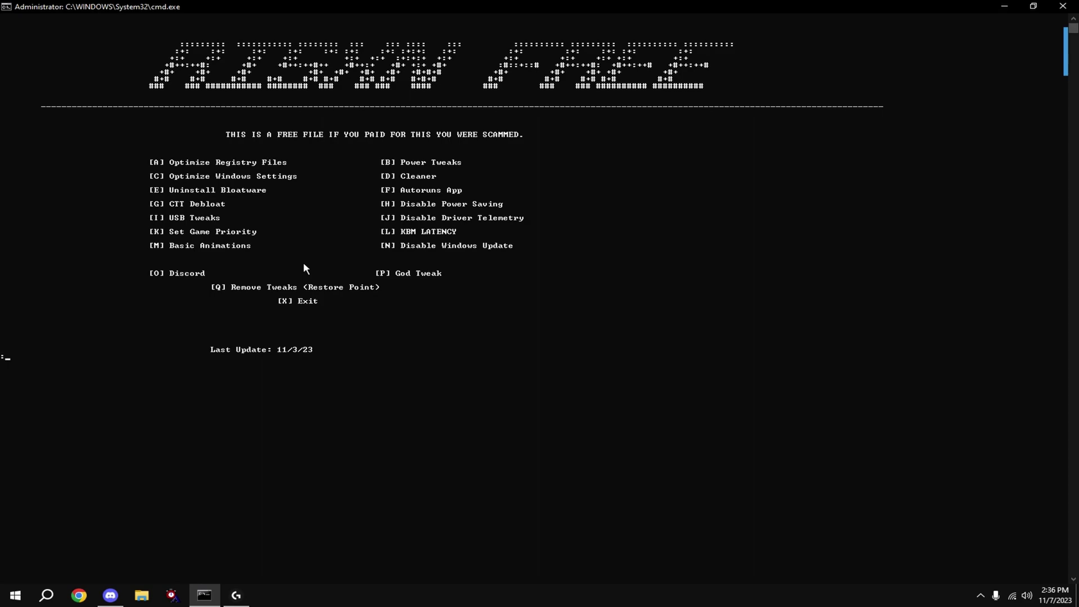
# Apply Fortnite game priority via option K, choice 1.
pyautogui.write('k')
pyautogui.press('Return')
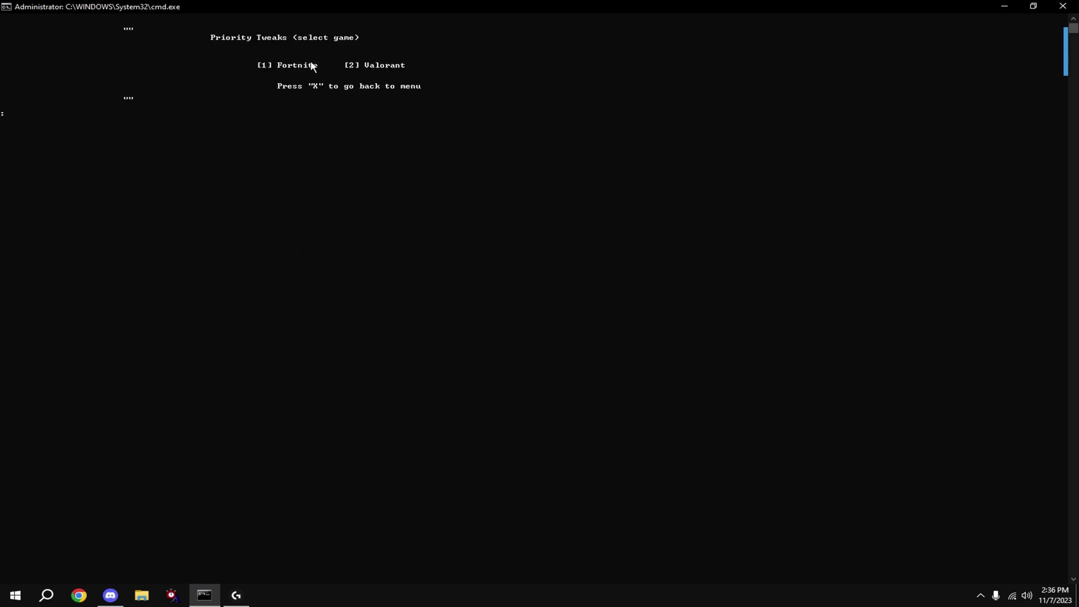
pyautogui.write('1')
pyautogui.press('Return')
pyautogui.press('Return')
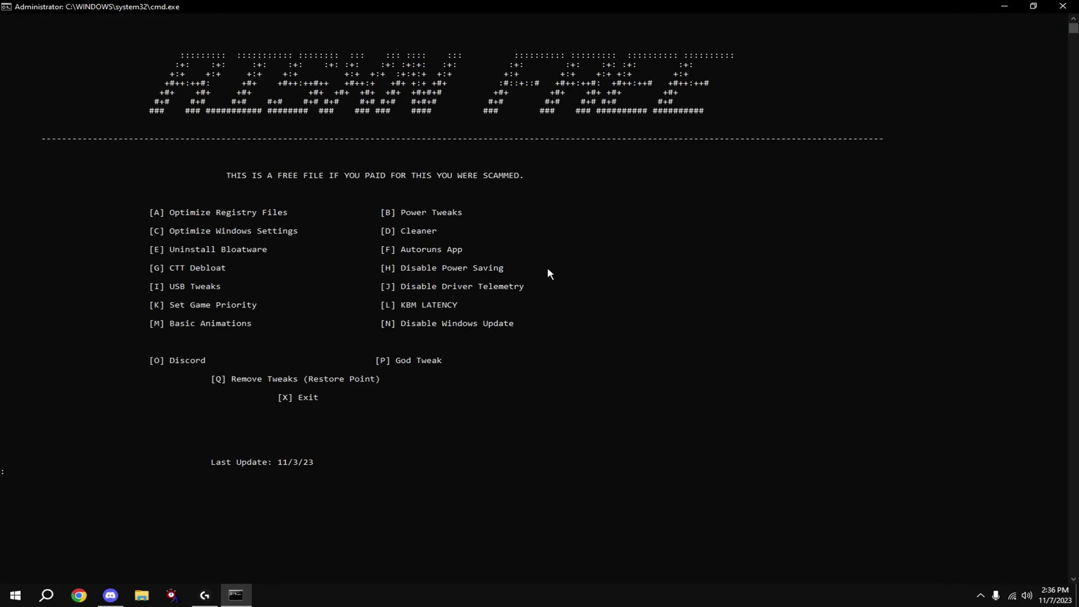
# Set visual effects to best performance, keeping only smooth screen-font edges and thumbnails instead of icons.
pyautogui.write('m')
pyautogui.press('Return')
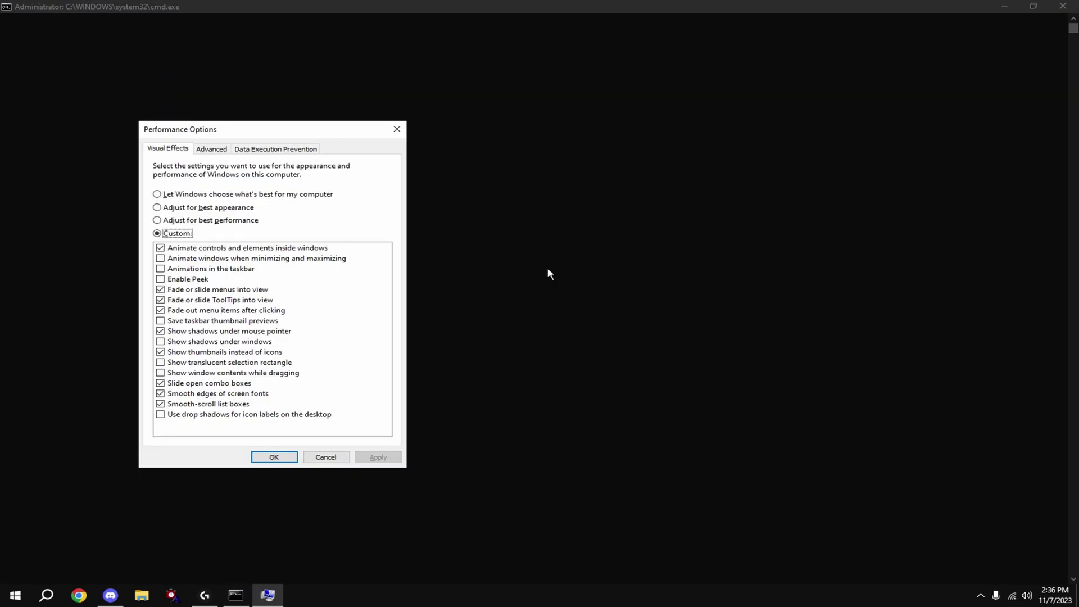
pyautogui.click(227, 221)
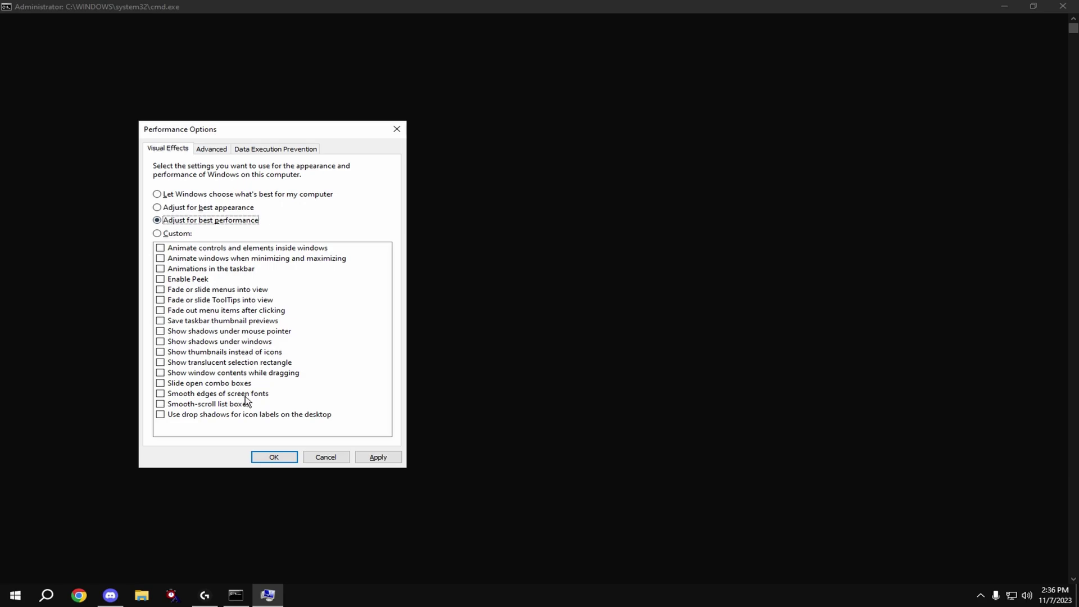
pyautogui.click(161, 395)
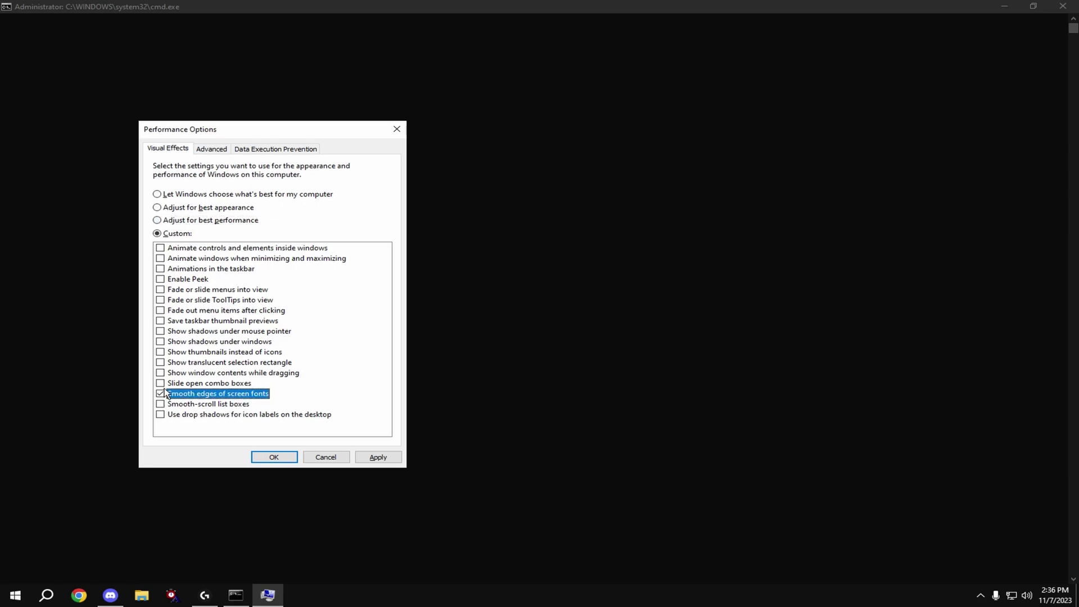
pyautogui.click(160, 353)
pyautogui.click(376, 458)
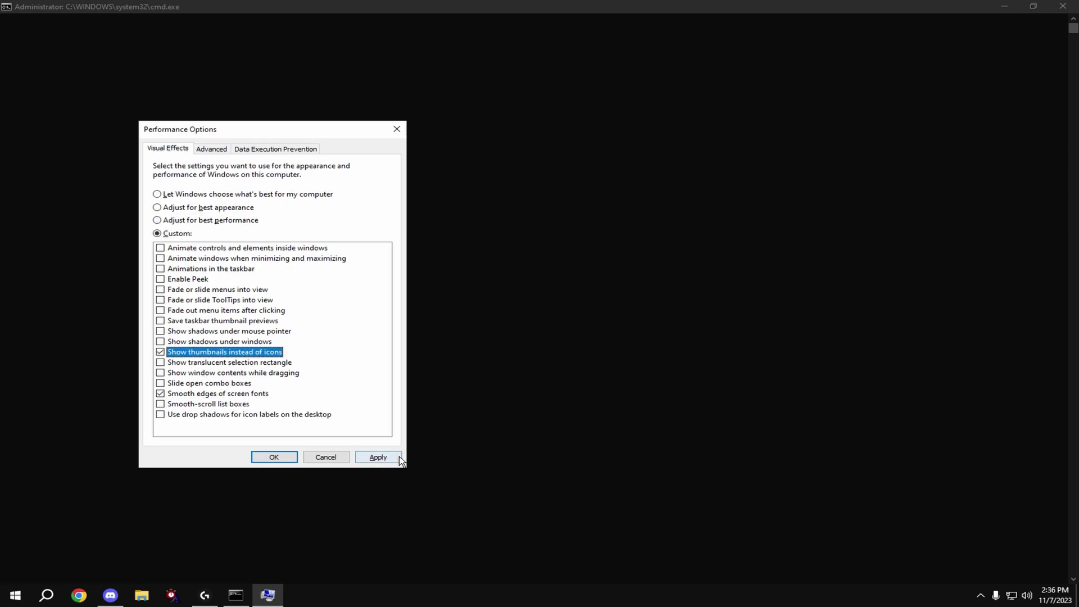
pyautogui.click(291, 458)
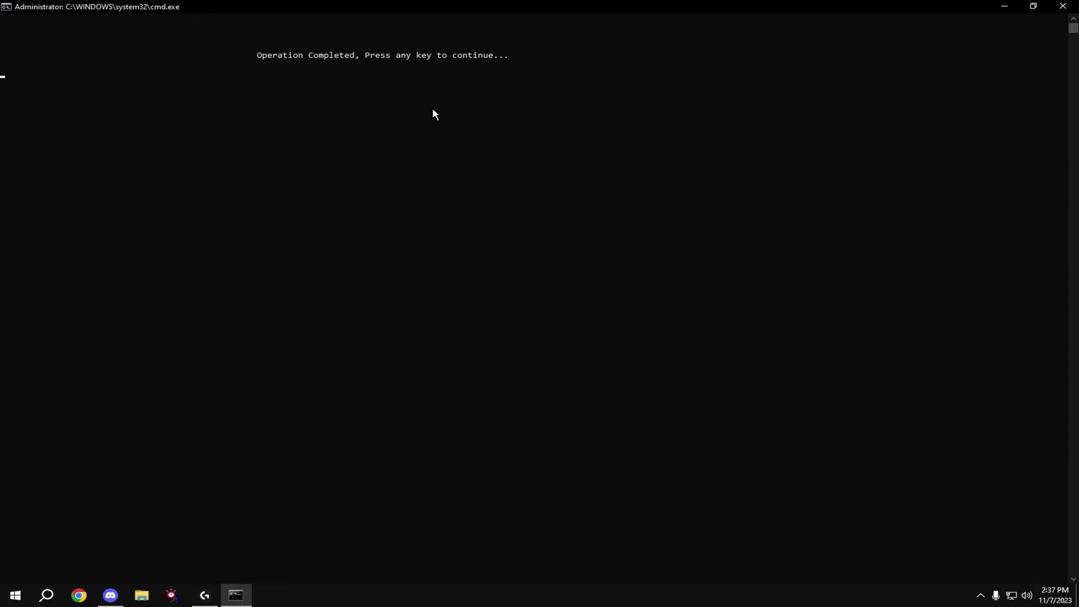
# Disable Windows Update by running panel option N.
pyautogui.press('Return')
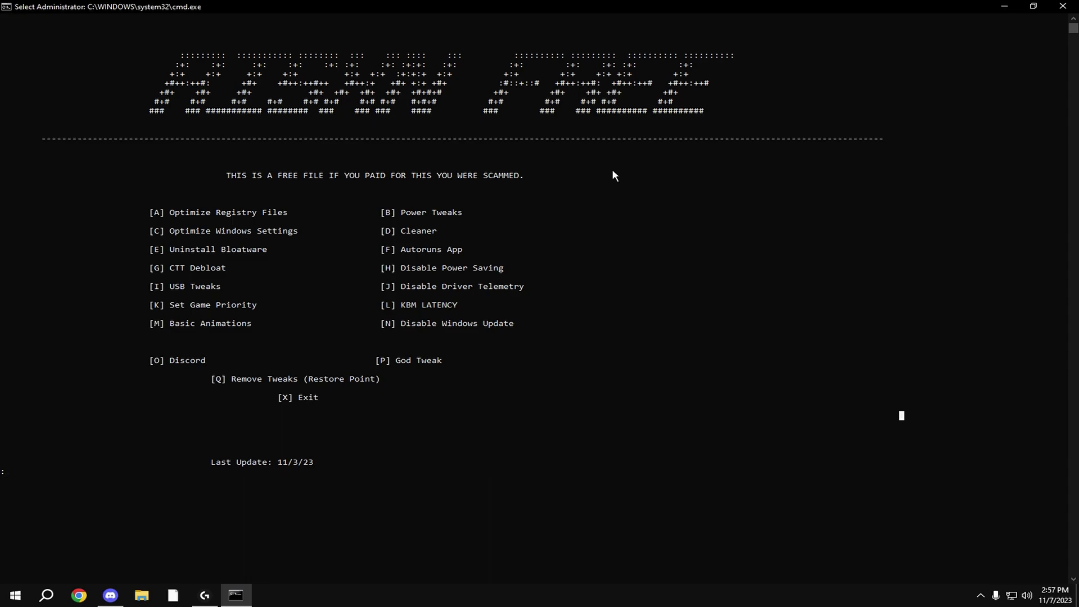
pyautogui.write('n')
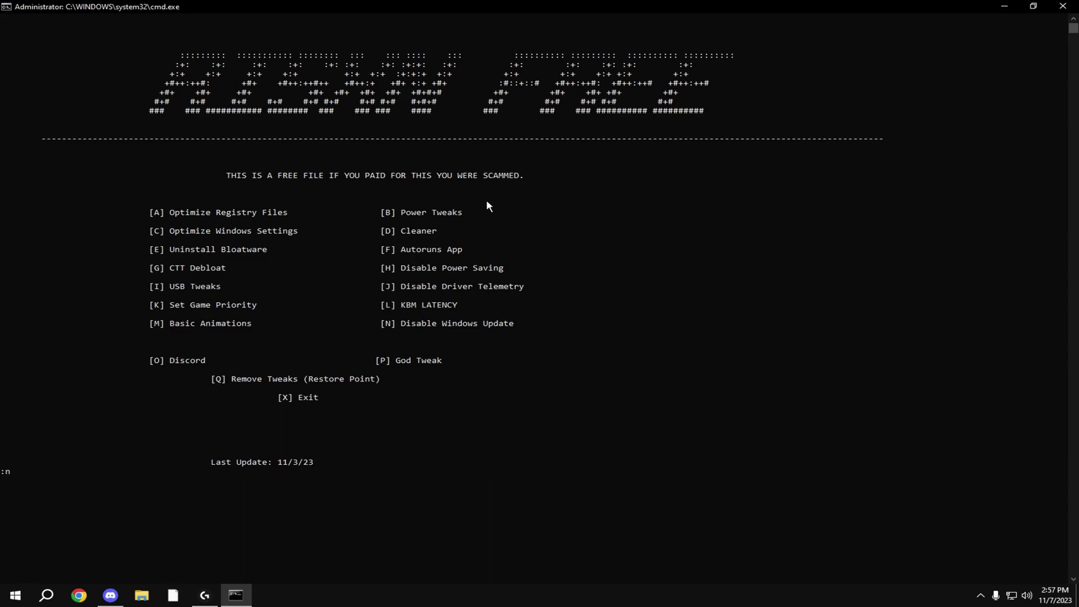
pyautogui.press('Return')
# Run option Q to view the WinUtil restore point in System Restore, then close it without restoring.
pyautogui.press('Return')
pyautogui.write('q')
pyautogui.press('Return')
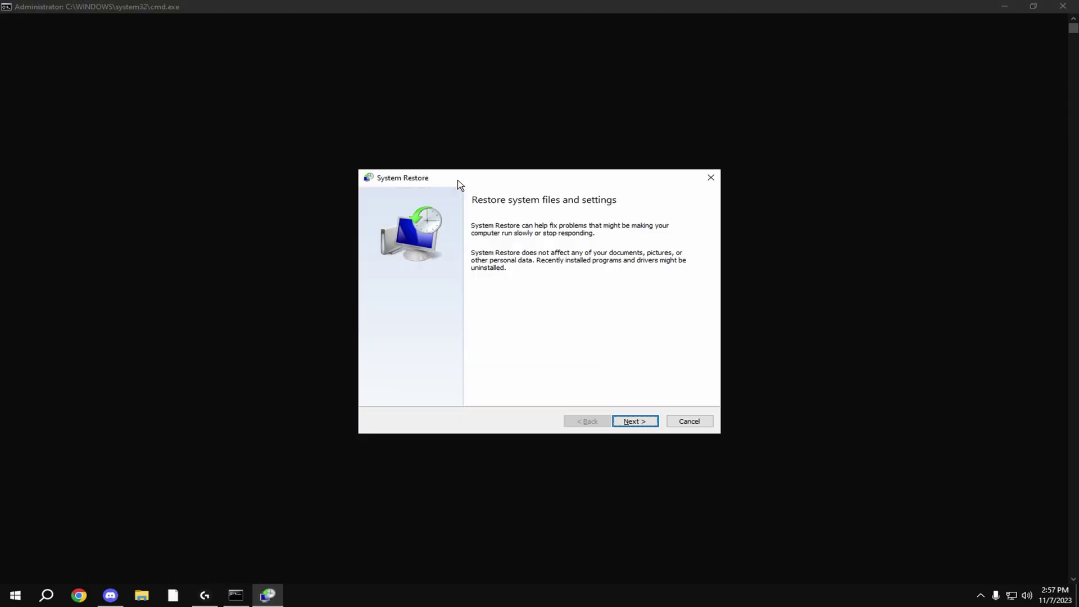
pyautogui.click(636, 421)
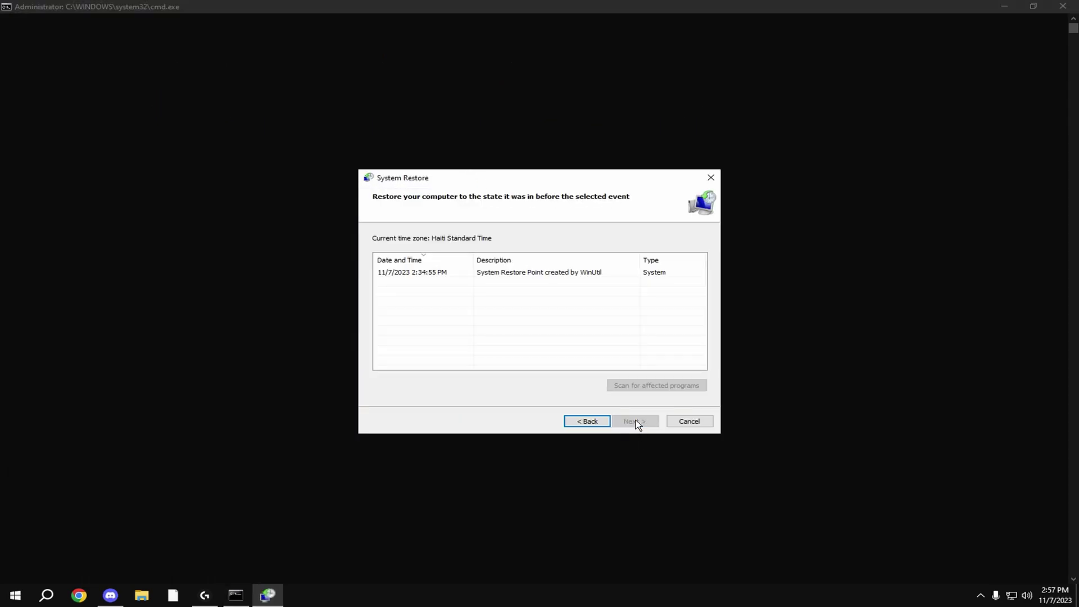
pyautogui.click(410, 272)
pyautogui.press('Escape')
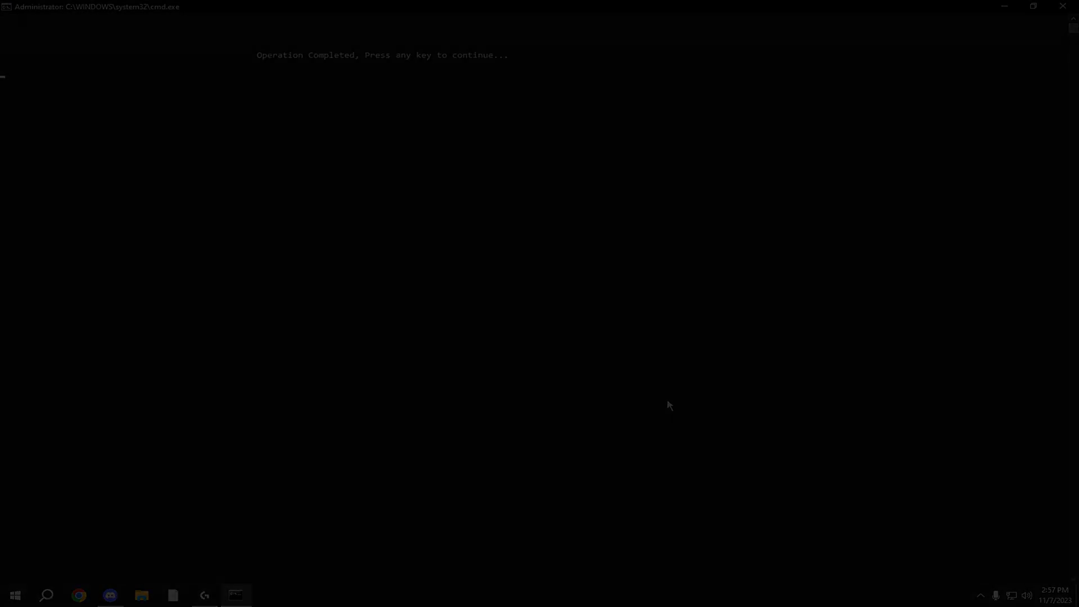